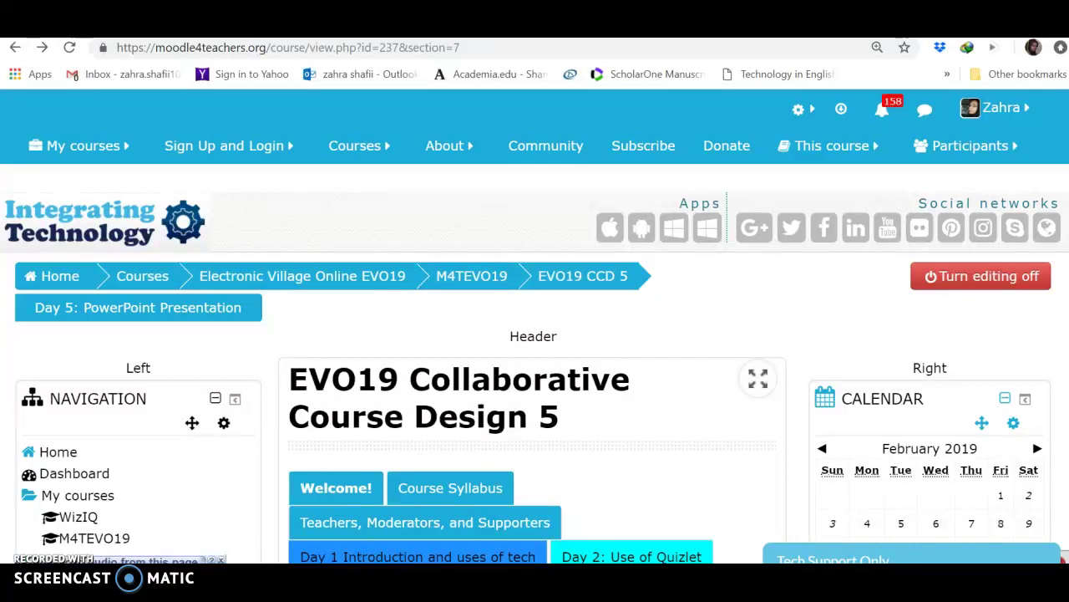
Step: Add Topic 11, Topic 12 and Topic 13 after Collaboration Zone, dismissing the level 2 congratulations message
{"action": "scroll", "coordinate": [534, 334], "scroll_direction": "down", "scroll_amount": 2}
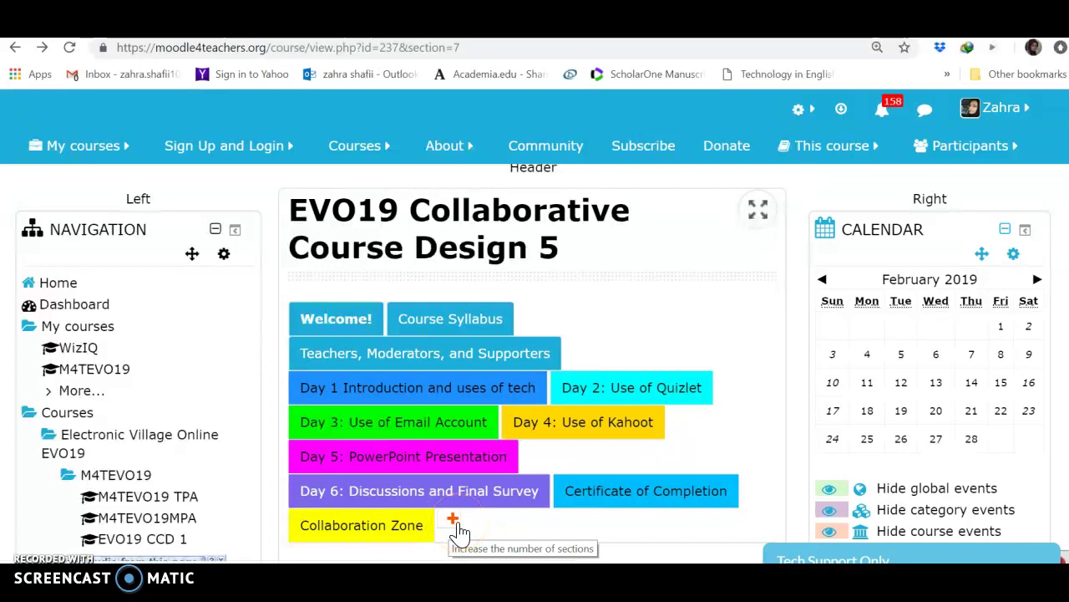
{"action": "left_click", "coordinate": [456, 525]}
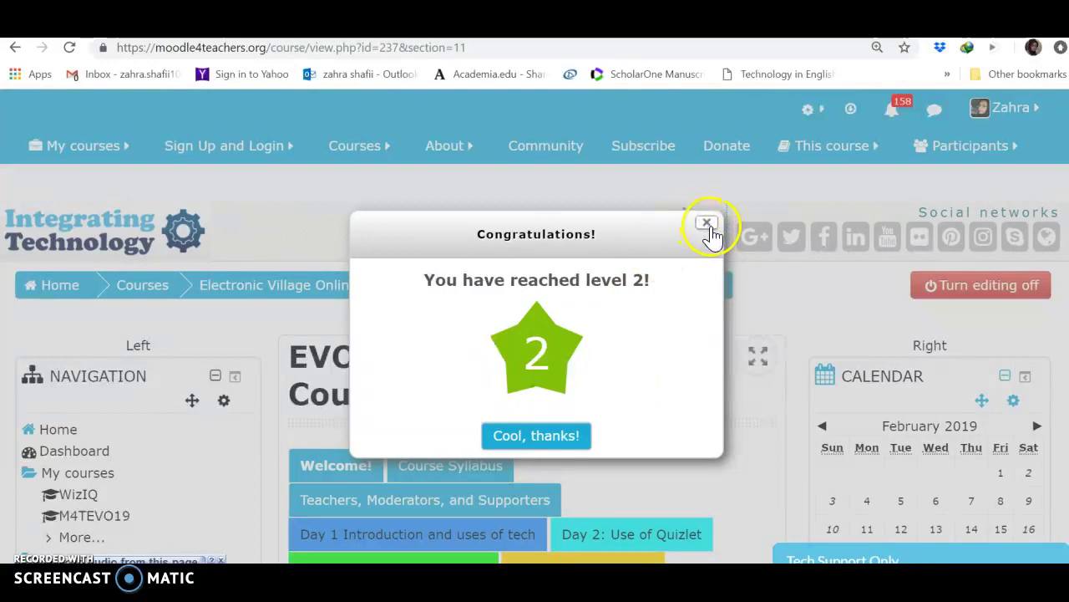
{"action": "left_click", "coordinate": [706, 224]}
{"action": "scroll", "coordinate": [747, 350], "scroll_direction": "down", "scroll_amount": 4}
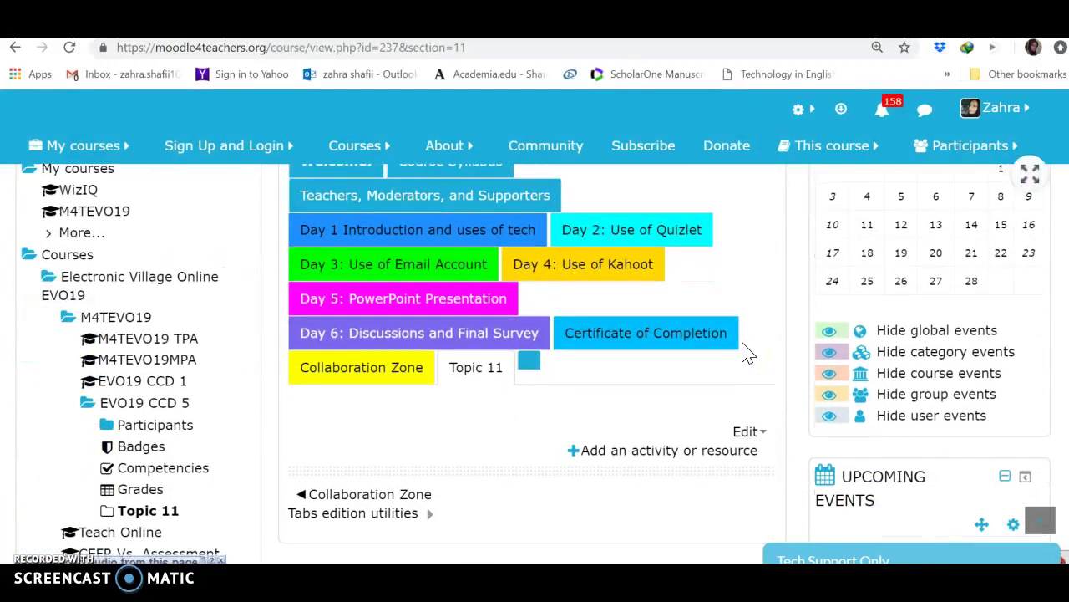
{"action": "left_click", "coordinate": [533, 367]}
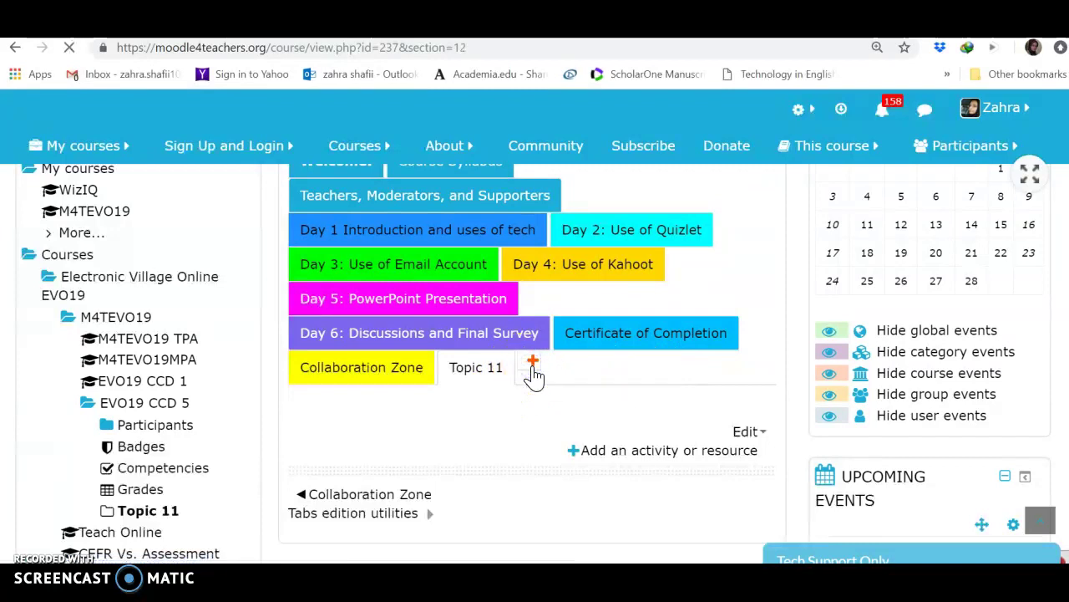
{"action": "scroll", "coordinate": [535, 376], "scroll_direction": "down", "scroll_amount": 3}
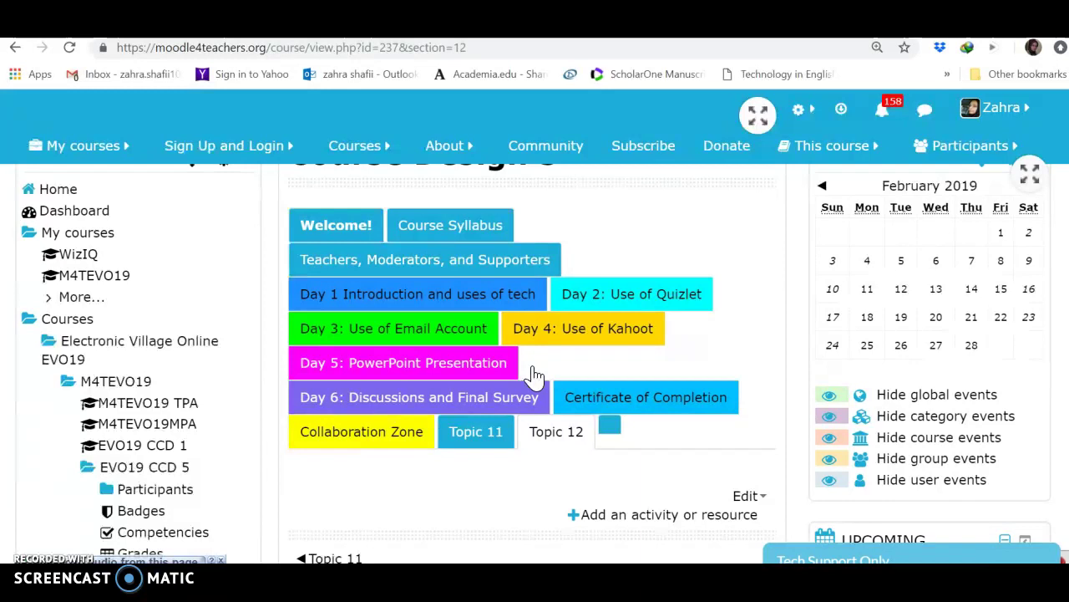
{"action": "scroll", "coordinate": [535, 376], "scroll_direction": "down", "scroll_amount": 1}
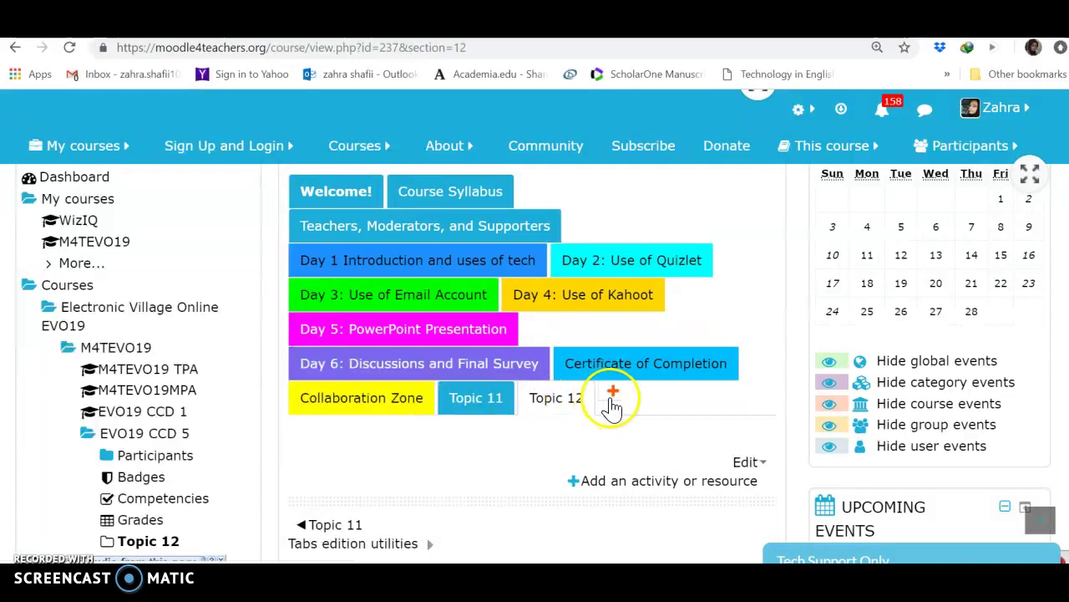
{"action": "left_click", "coordinate": [612, 401]}
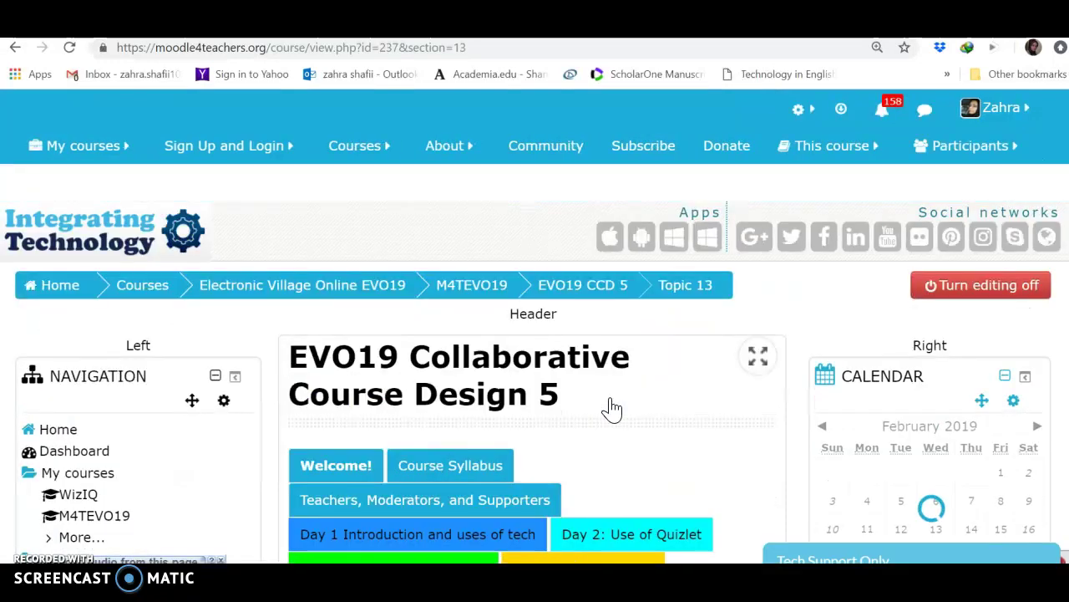
{"action": "scroll", "coordinate": [611, 408], "scroll_direction": "down", "scroll_amount": 5}
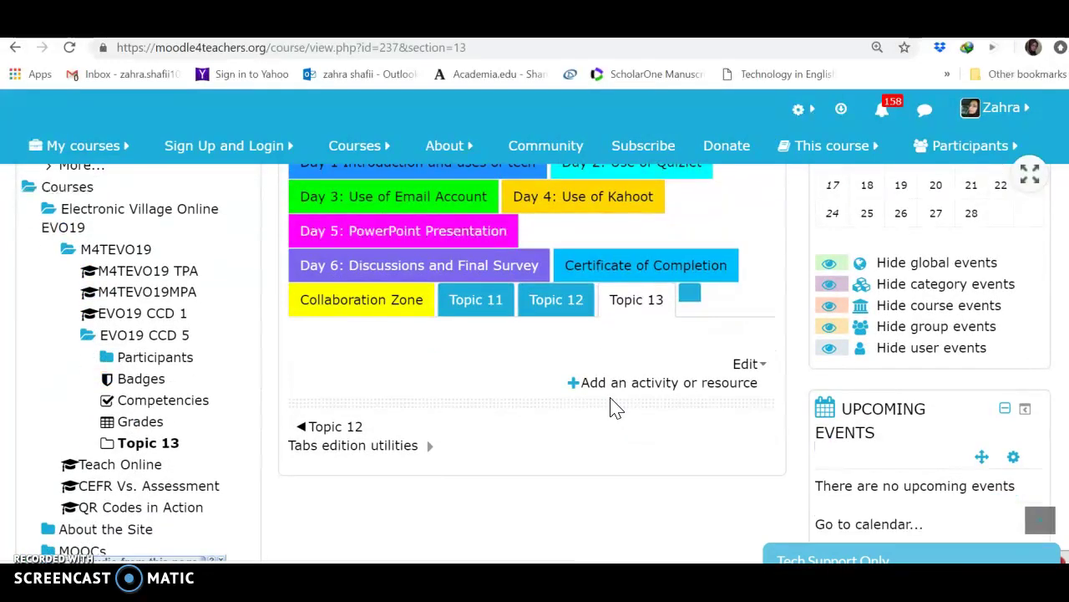
Step: Open the Topic 11 section's settings through Edit > Edit section
{"action": "left_click", "coordinate": [510, 313]}
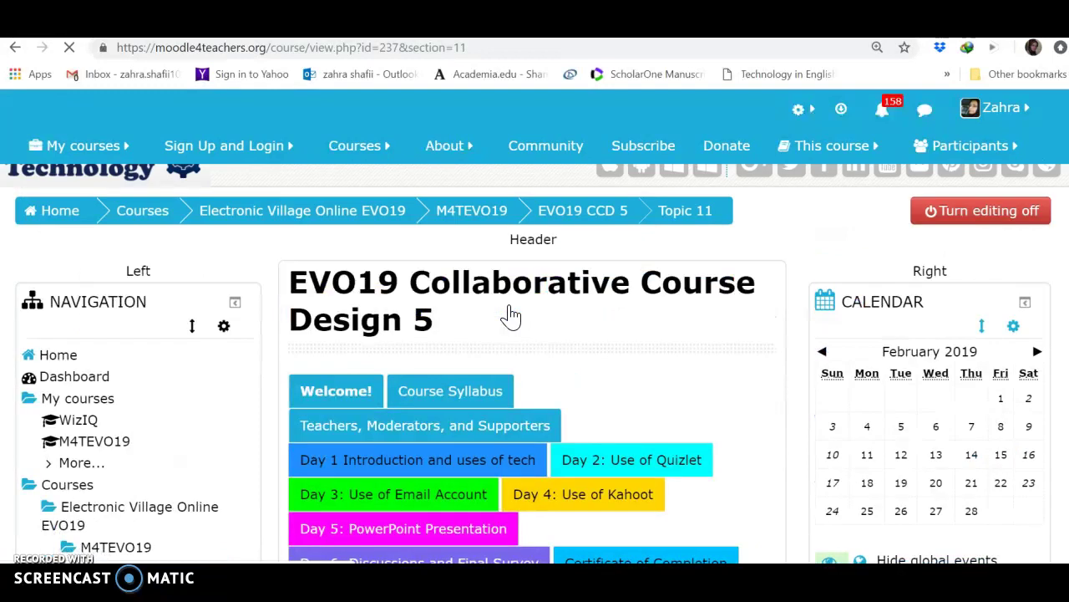
{"action": "scroll", "coordinate": [510, 316], "scroll_direction": "down", "scroll_amount": 5}
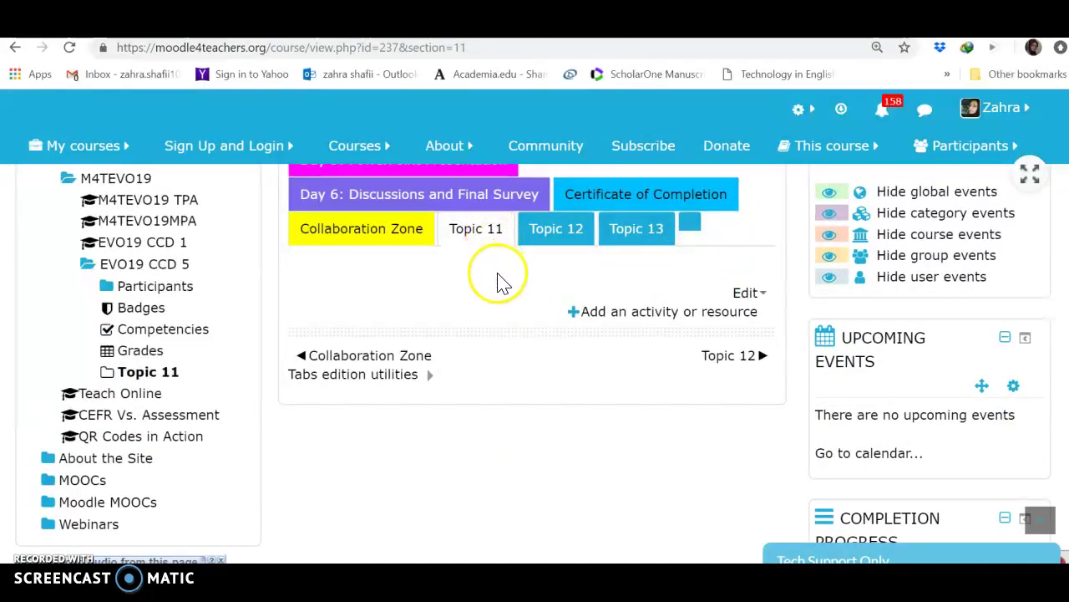
{"action": "left_click", "coordinate": [744, 294]}
{"action": "left_click", "coordinate": [712, 322]}
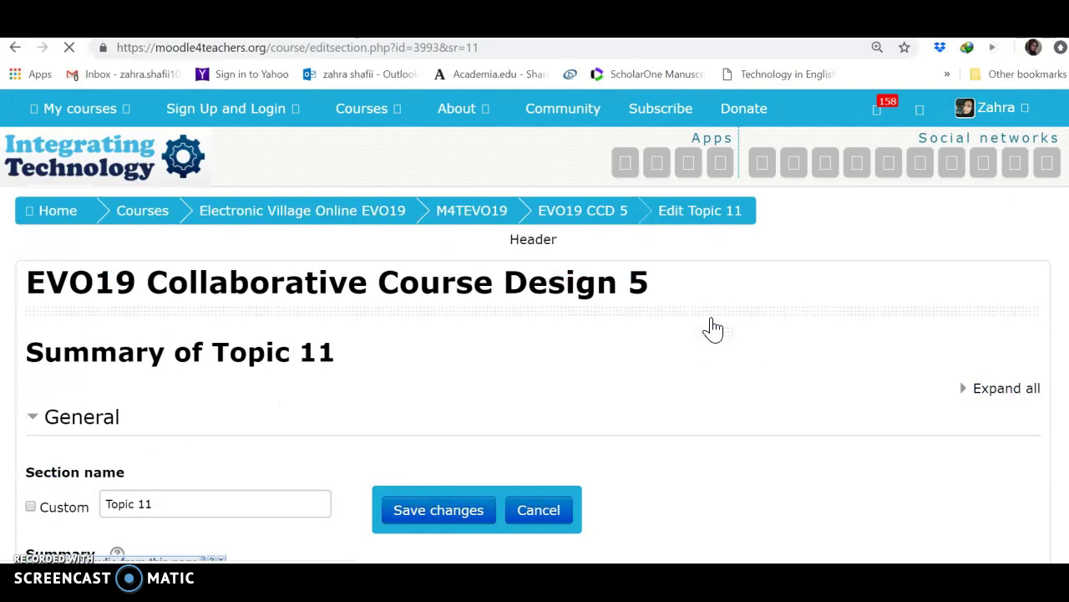
Step: Tick Custom, name the section 'Section 1' and save the changes
{"action": "scroll", "coordinate": [711, 326], "scroll_direction": "down", "scroll_amount": 1}
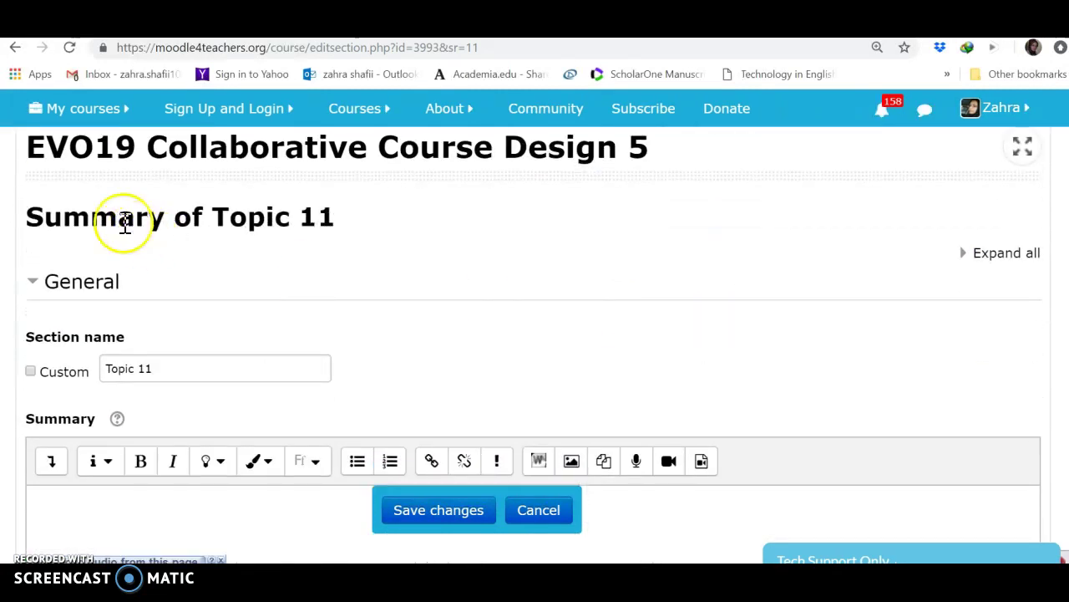
{"action": "left_click", "coordinate": [33, 375]}
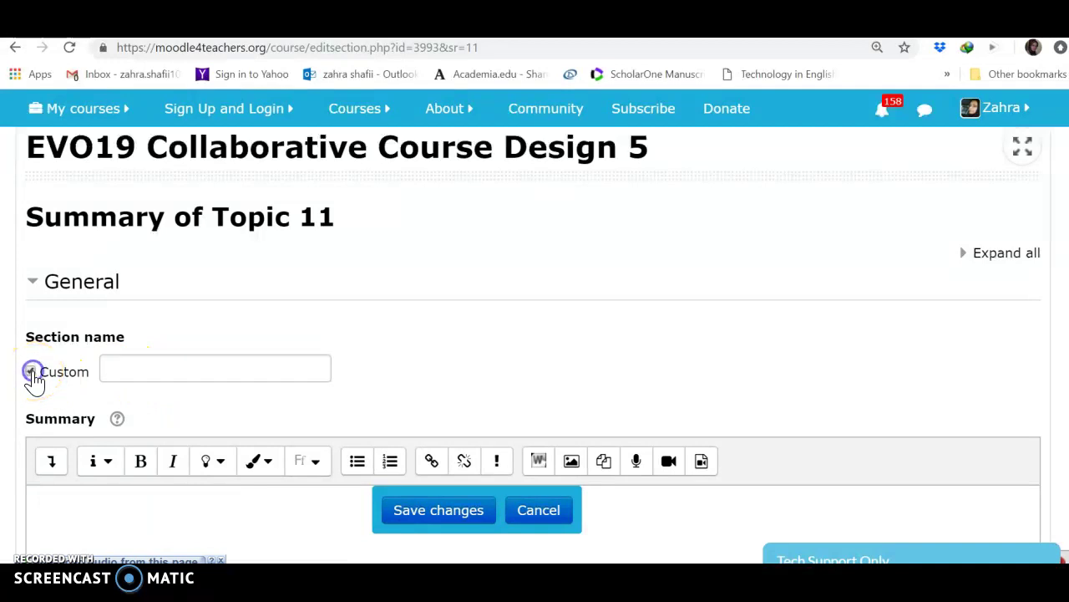
{"action": "left_click", "coordinate": [127, 365]}
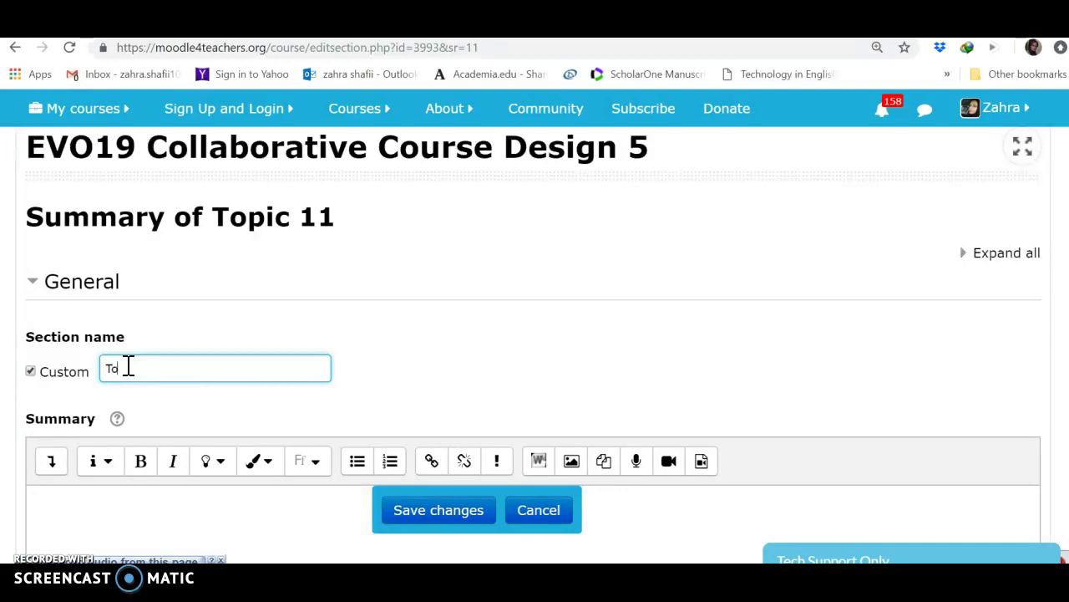
{"action": "key", "text": "BackSpace"}
{"action": "key", "text": "BackSpace"}
{"action": "key", "text": "BackSpace"}
{"action": "left_click", "coordinate": [426, 511]}
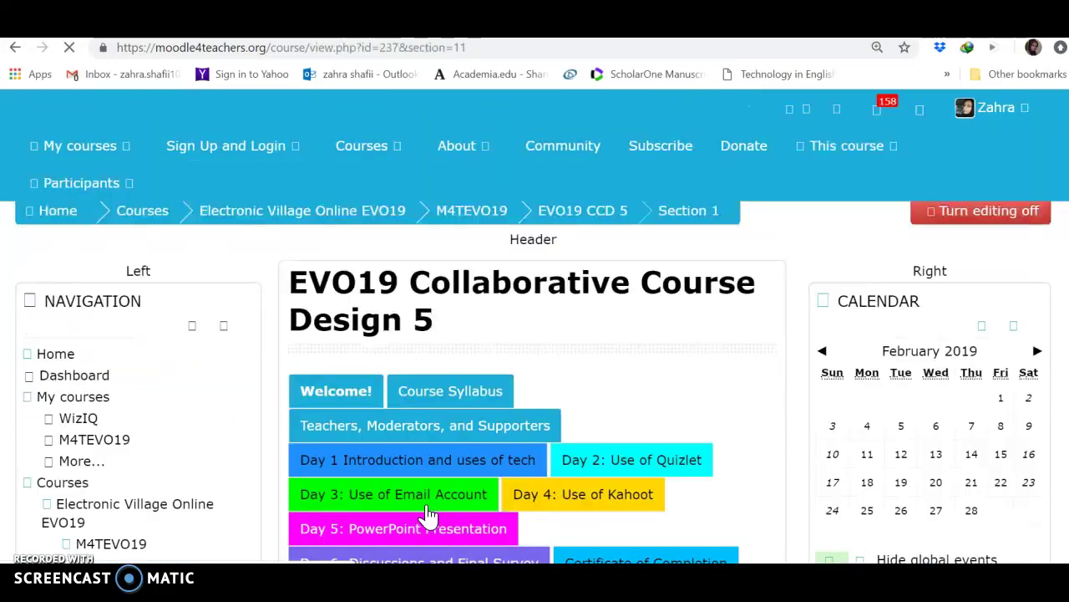
Step: Open Topic 12 and go to its Edit section settings form
{"action": "scroll", "coordinate": [428, 513], "scroll_direction": "down", "scroll_amount": 3}
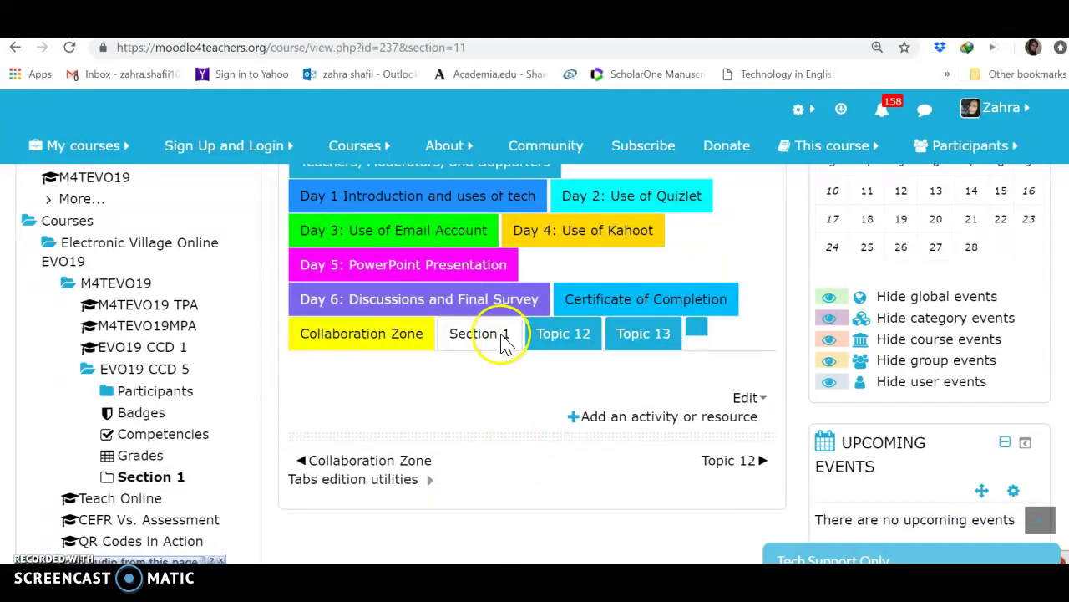
{"action": "left_click", "coordinate": [575, 356]}
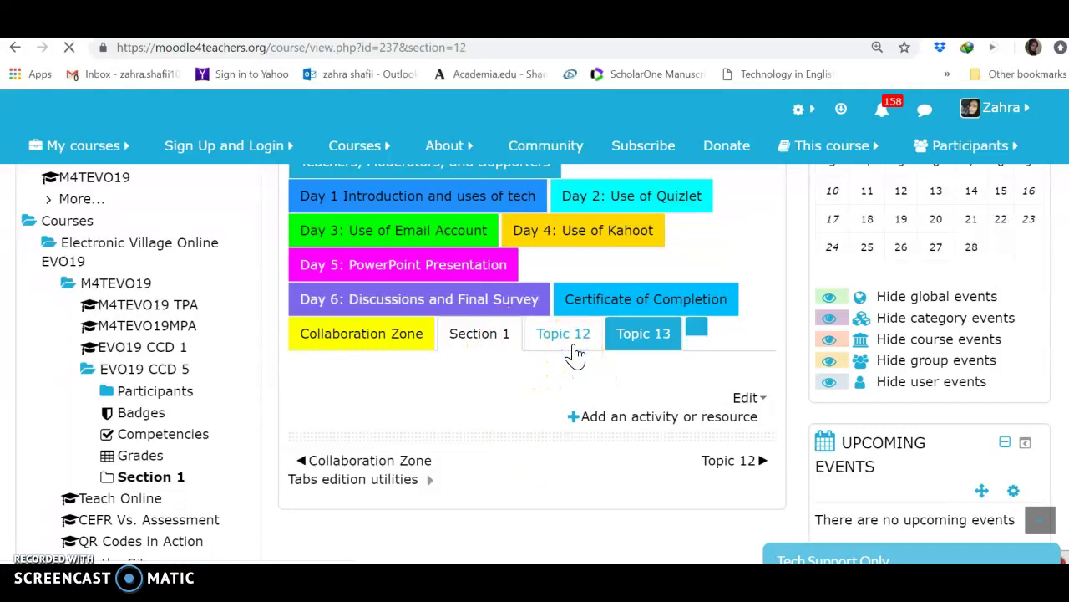
{"action": "scroll", "coordinate": [576, 356], "scroll_direction": "down", "scroll_amount": 4}
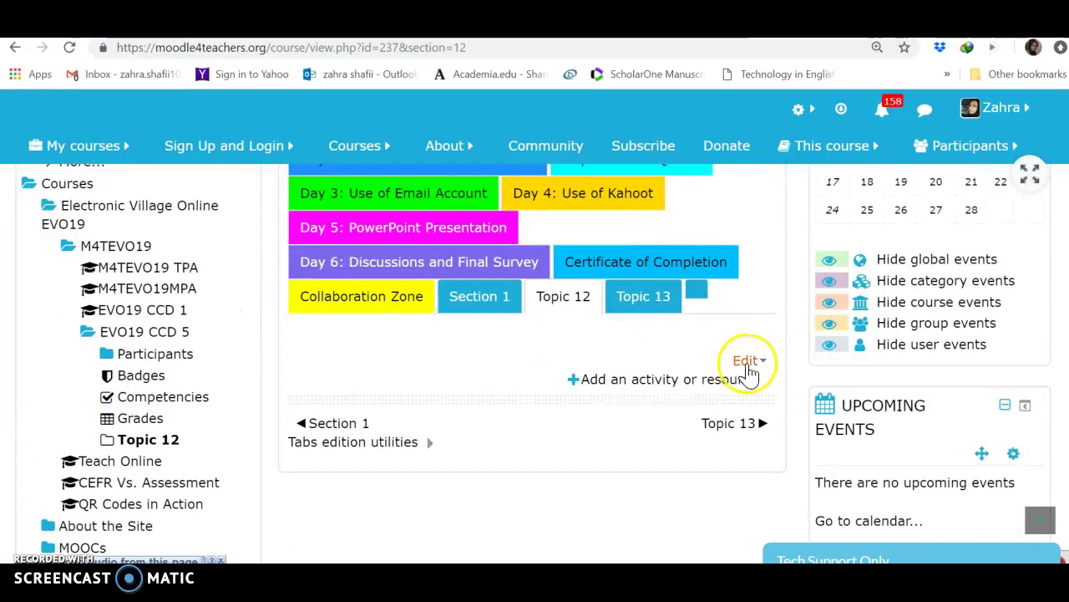
{"action": "left_click", "coordinate": [746, 361]}
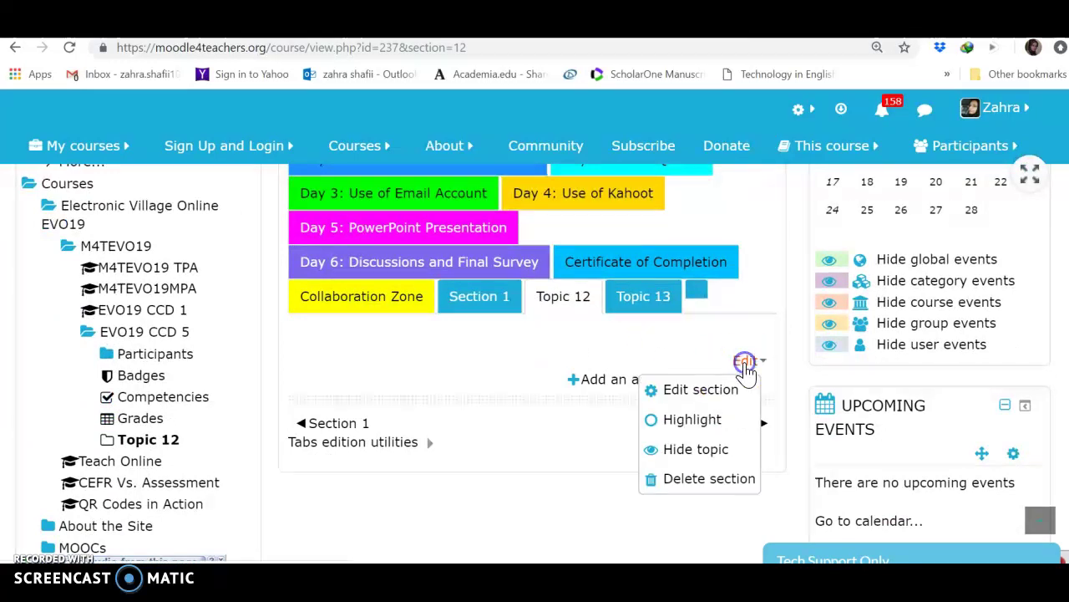
{"action": "left_click", "coordinate": [706, 389]}
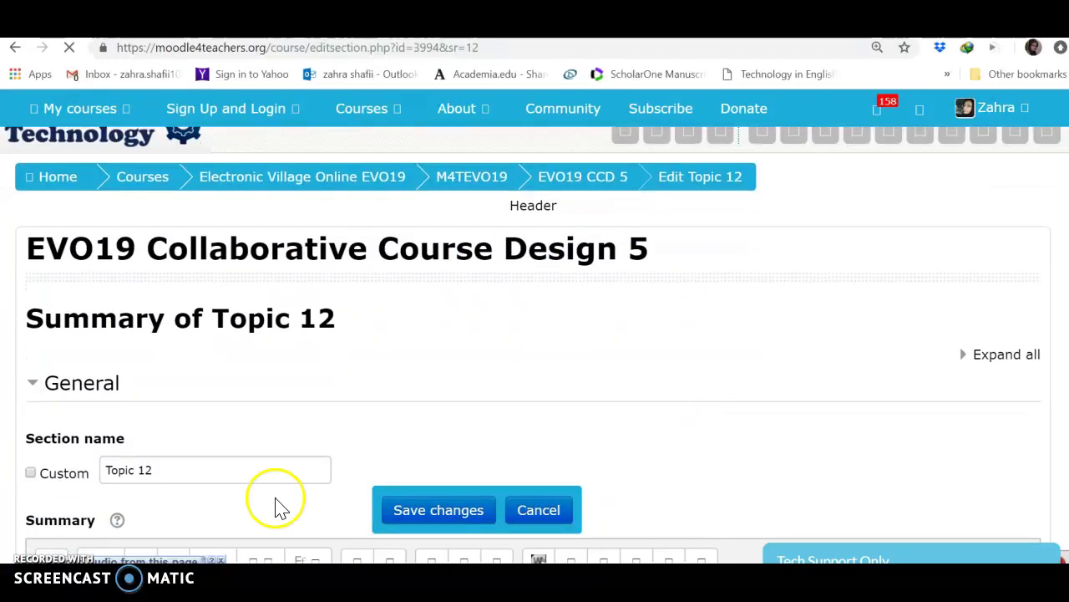
Step: Enable a custom name for Topic 12, enter 'Sub-section 1', and scroll to the Level options
{"action": "left_click", "coordinate": [31, 473]}
{"action": "left_click", "coordinate": [150, 470]}
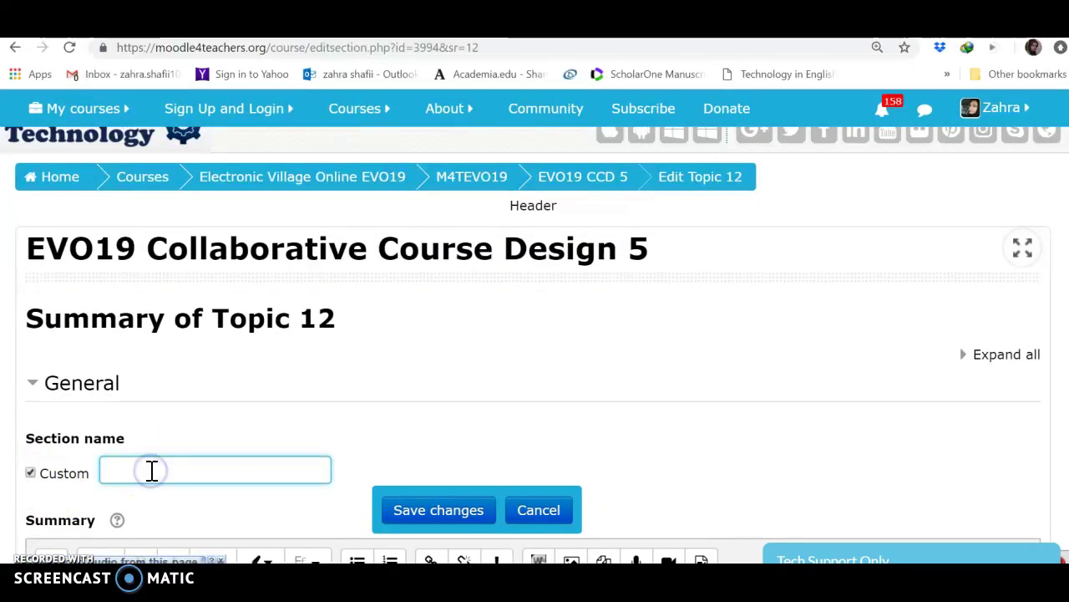
{"action": "type", "text": "Sub-section 1"}
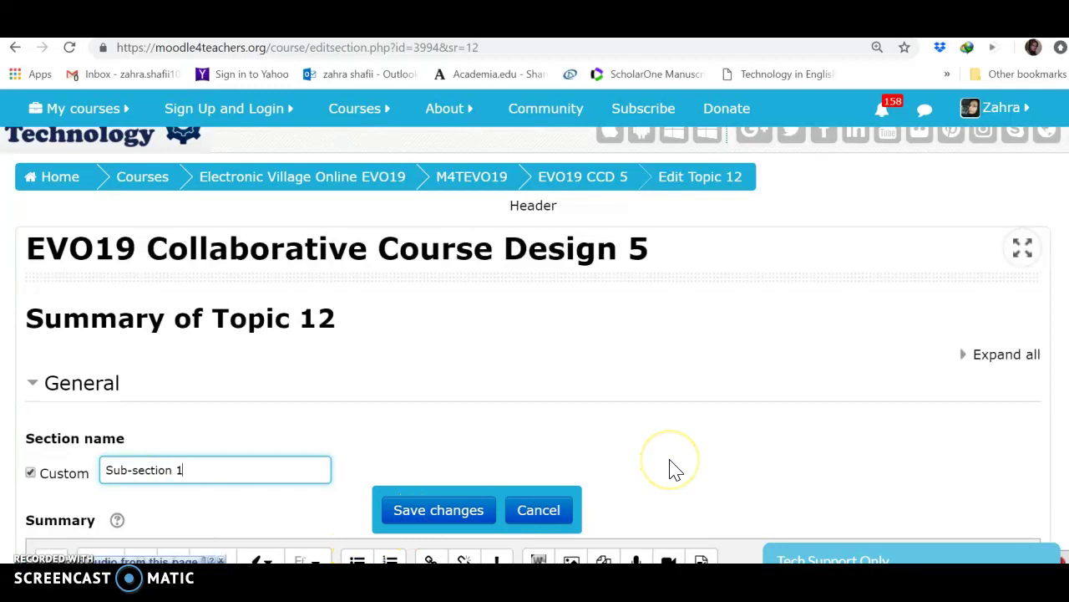
{"action": "left_click", "coordinate": [743, 461]}
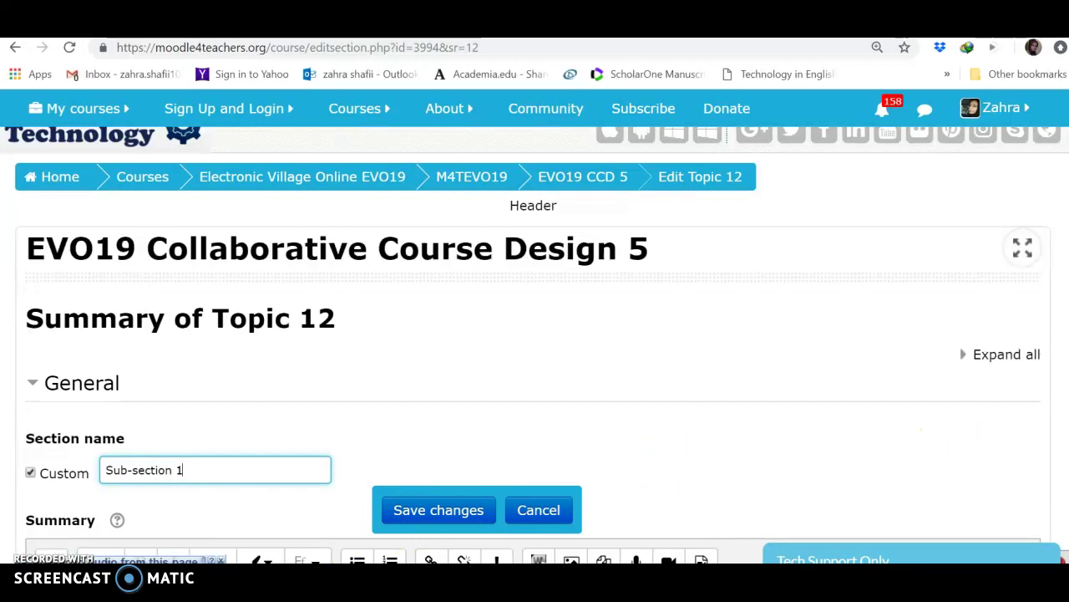
{"action": "scroll", "coordinate": [533, 334], "scroll_direction": "down", "scroll_amount": 3}
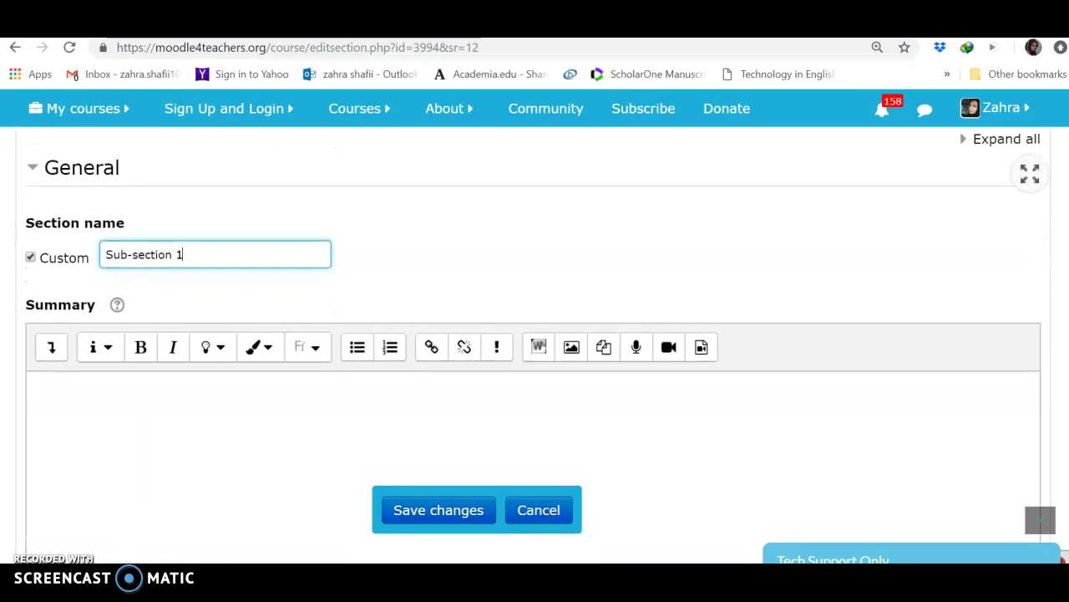
{"action": "scroll", "coordinate": [533, 334], "scroll_direction": "down", "scroll_amount": 1}
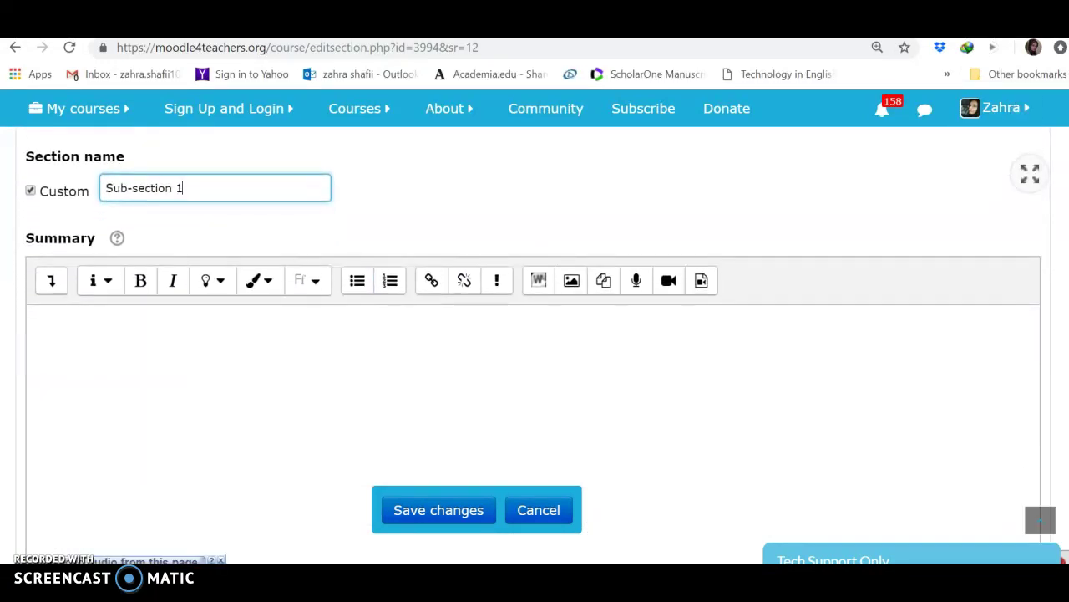
{"action": "scroll", "coordinate": [533, 334], "scroll_direction": "down", "scroll_amount": 5}
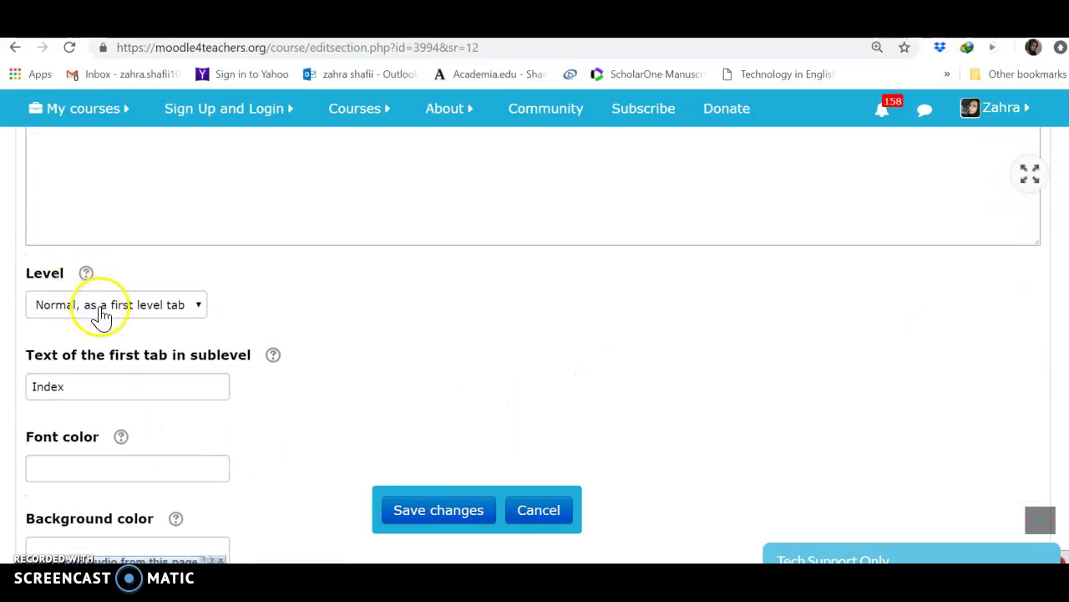
Step: Set Sub-section 1's Level to 'Child of previous tab' and save
{"action": "left_click", "coordinate": [199, 315]}
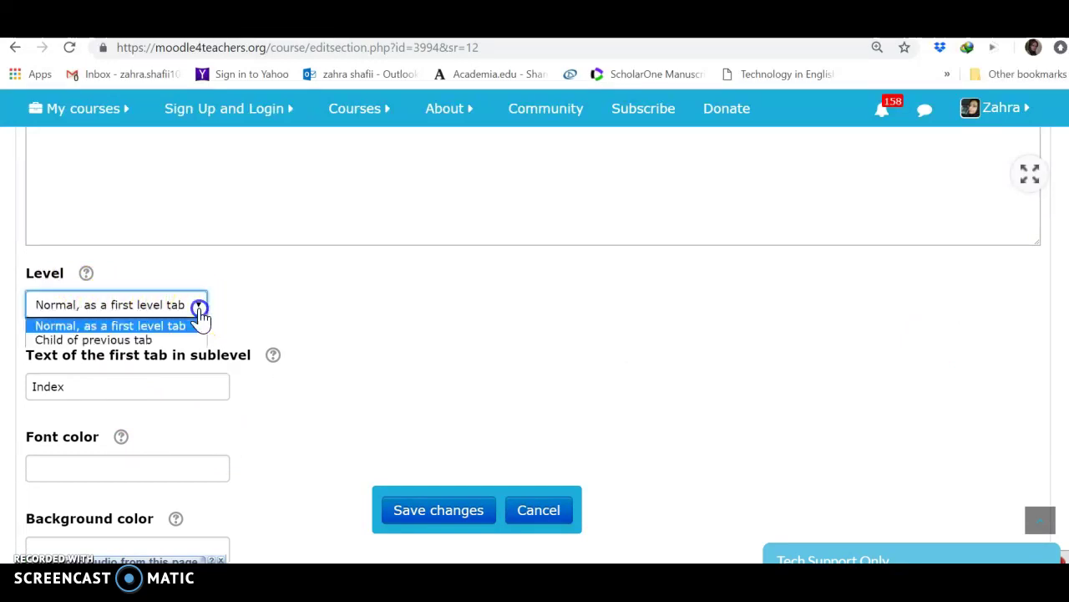
{"action": "left_click", "coordinate": [148, 341]}
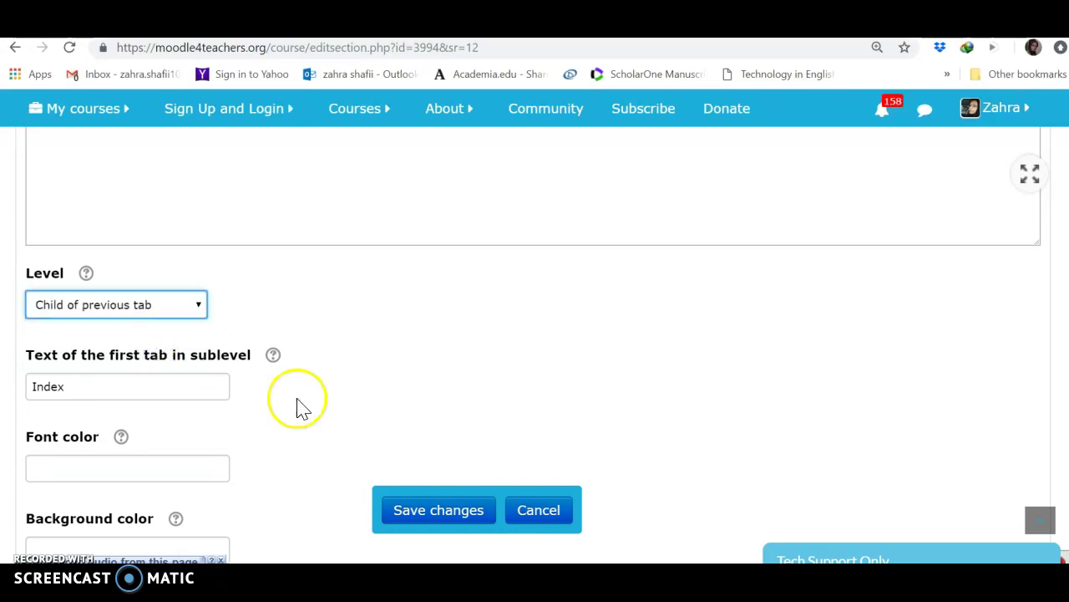
{"action": "left_click", "coordinate": [443, 518]}
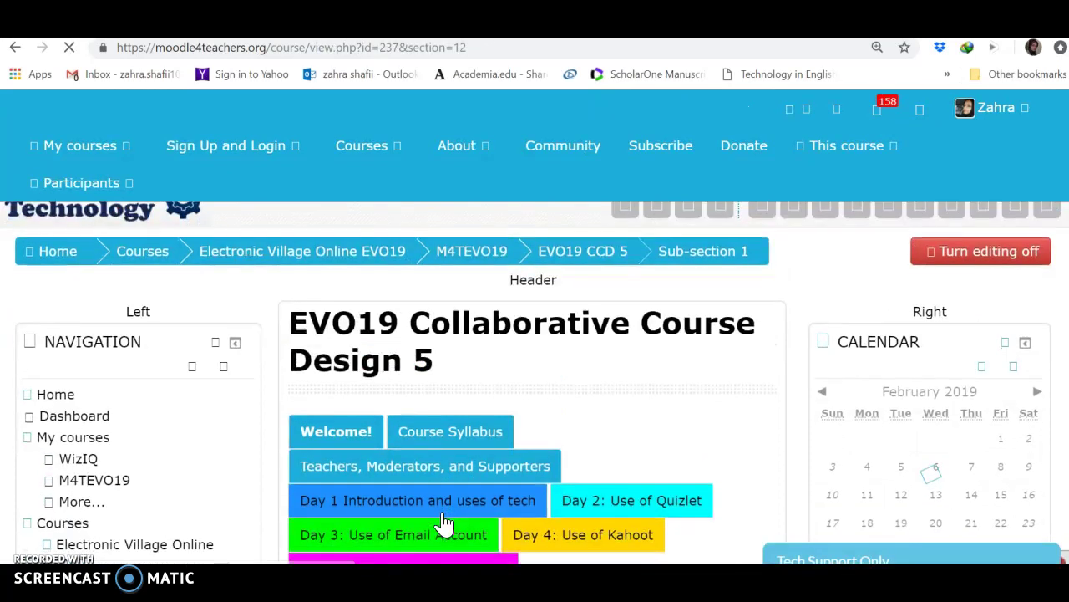
{"action": "scroll", "coordinate": [442, 522], "scroll_direction": "down", "scroll_amount": 3}
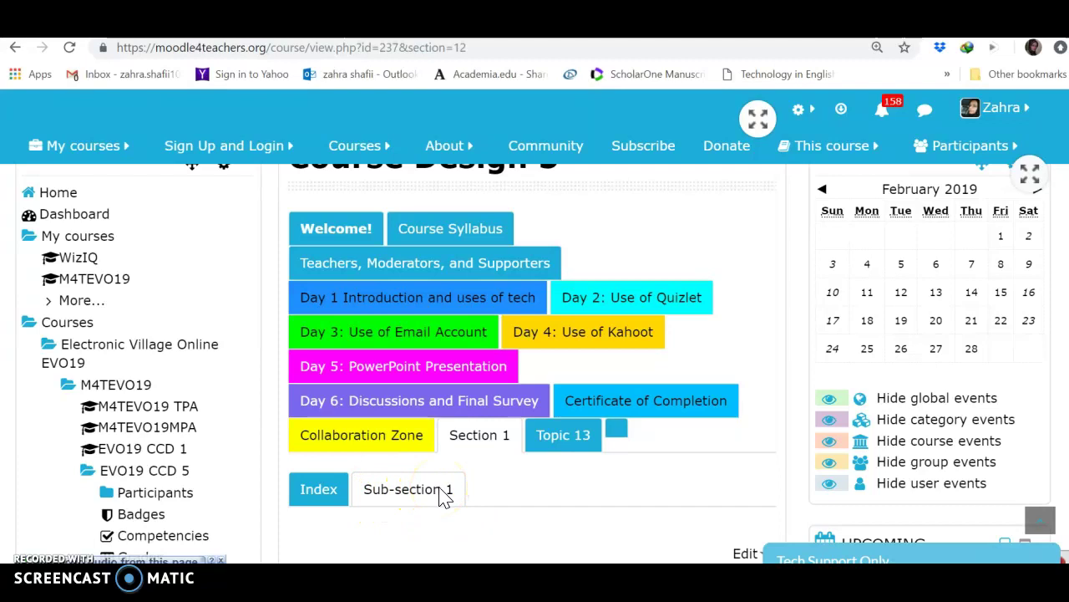
Step: Open Topic 13 and bring up its Edit section settings form
{"action": "left_click", "coordinate": [578, 449]}
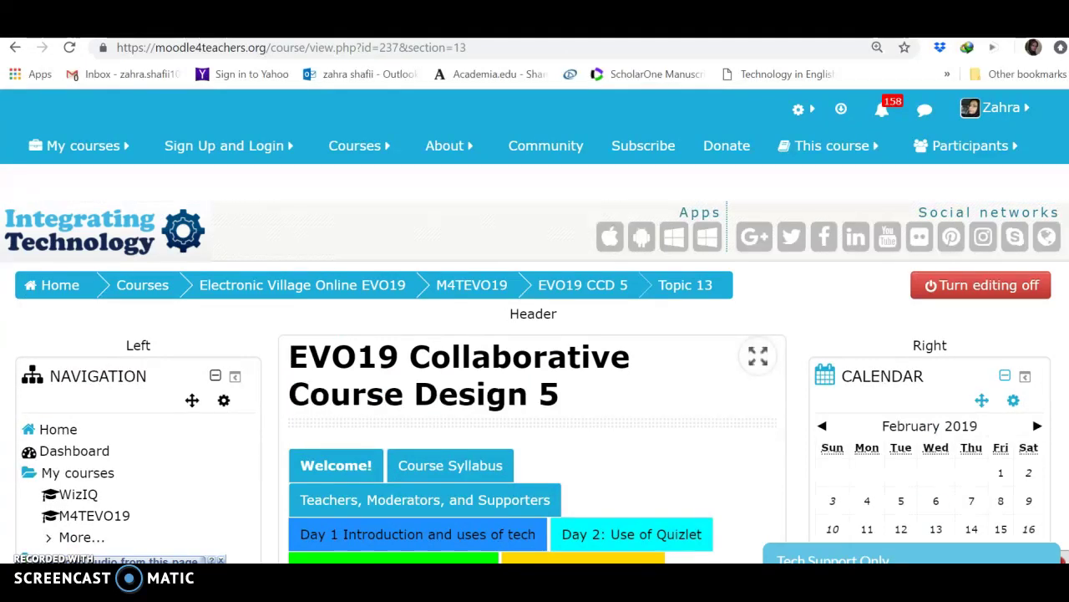
{"action": "scroll", "coordinate": [534, 359], "scroll_direction": "down", "scroll_amount": 5}
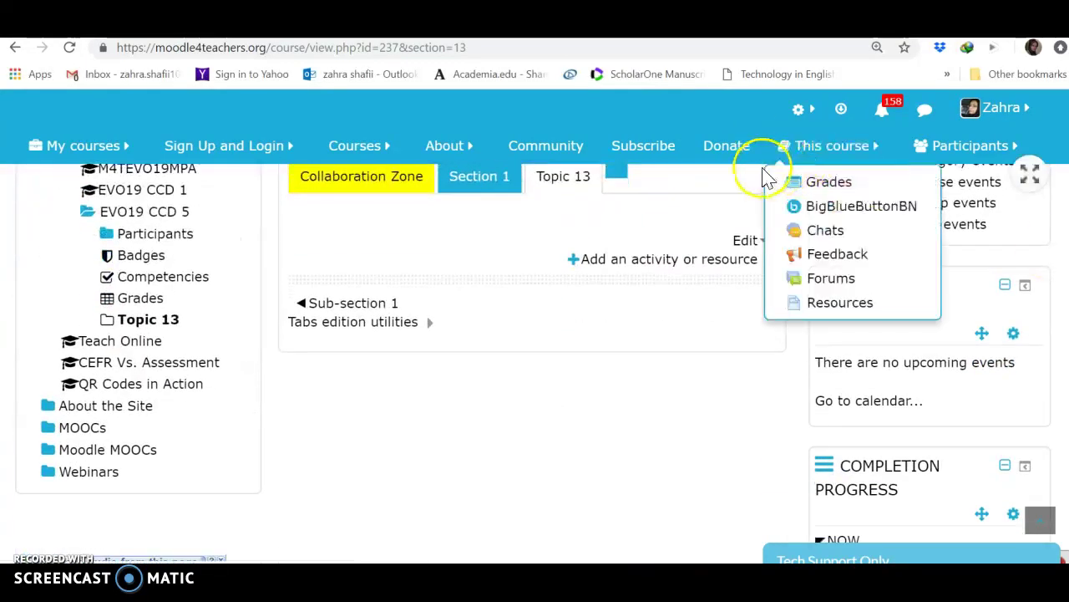
{"action": "left_click", "coordinate": [743, 244]}
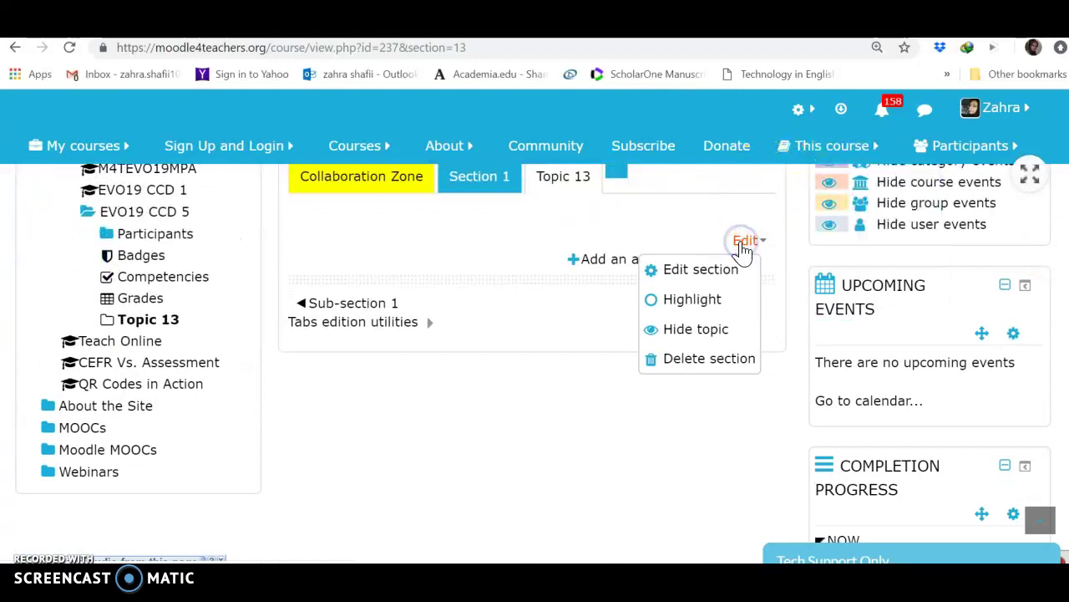
{"action": "left_click", "coordinate": [720, 278]}
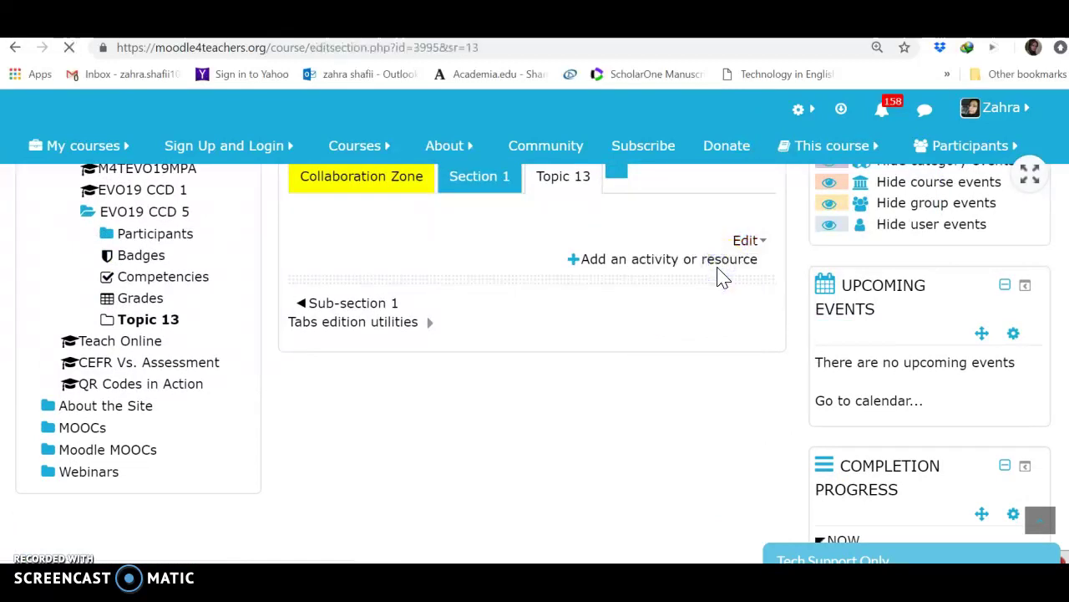
Step: Name the section 'Sub-section 2', set Level to 'Child of previous tab', and save
{"action": "scroll", "coordinate": [716, 277], "scroll_direction": "down", "scroll_amount": 1}
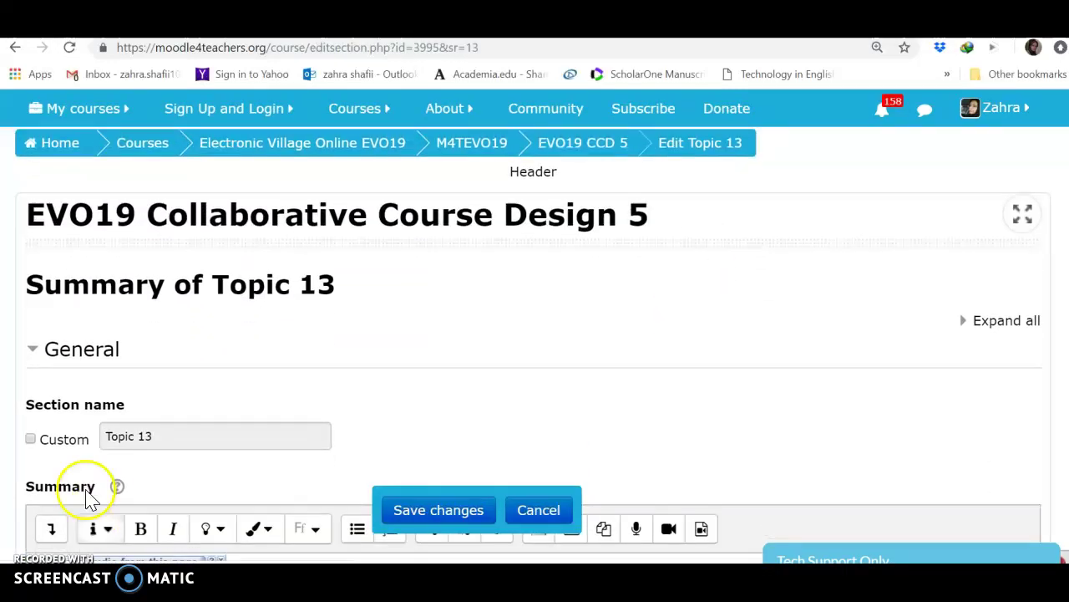
{"action": "left_click", "coordinate": [30, 438]}
{"action": "left_click", "coordinate": [122, 438]}
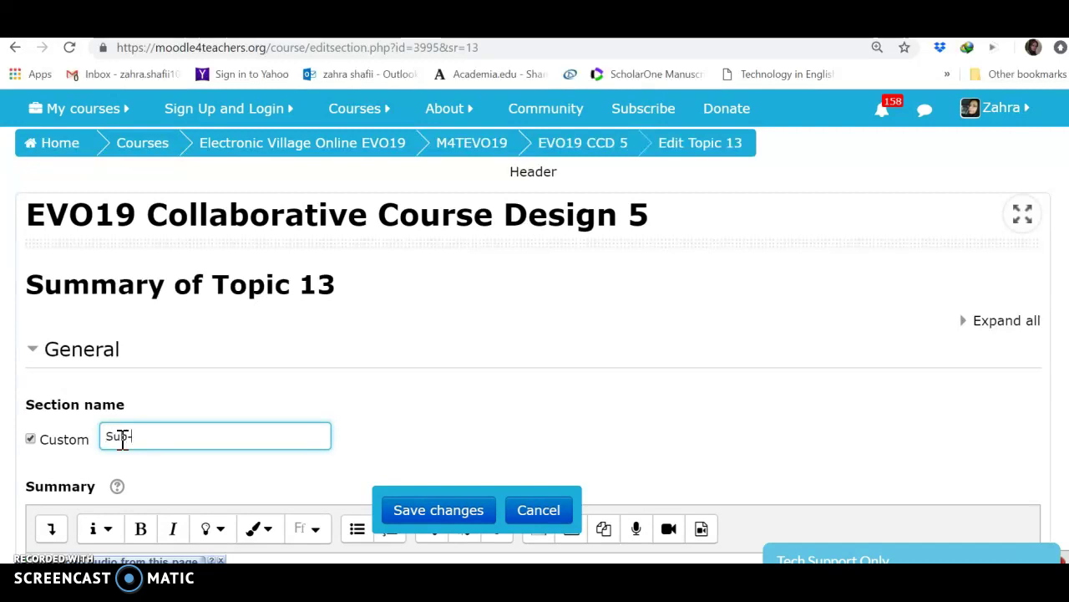
{"action": "type", "text": "Sub-section 2"}
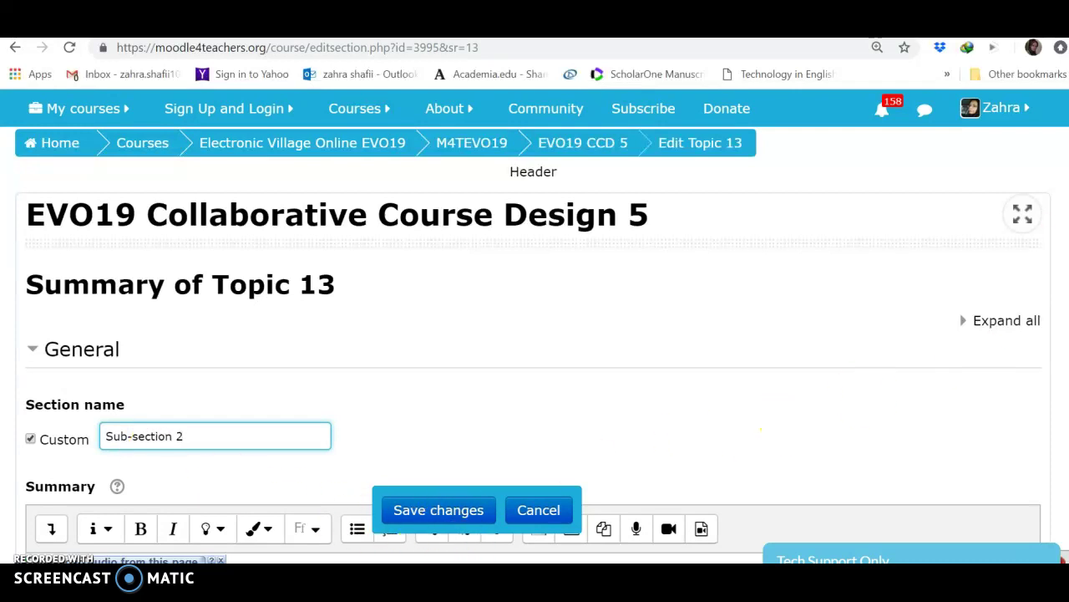
{"action": "scroll", "coordinate": [575, 472], "scroll_direction": "down", "scroll_amount": 8}
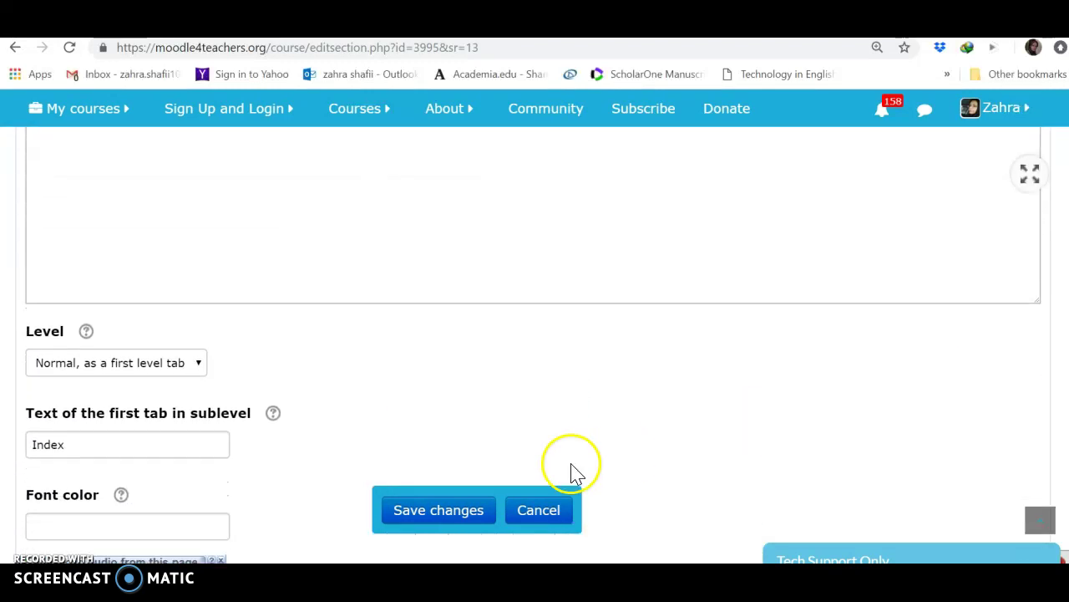
{"action": "left_click", "coordinate": [197, 367]}
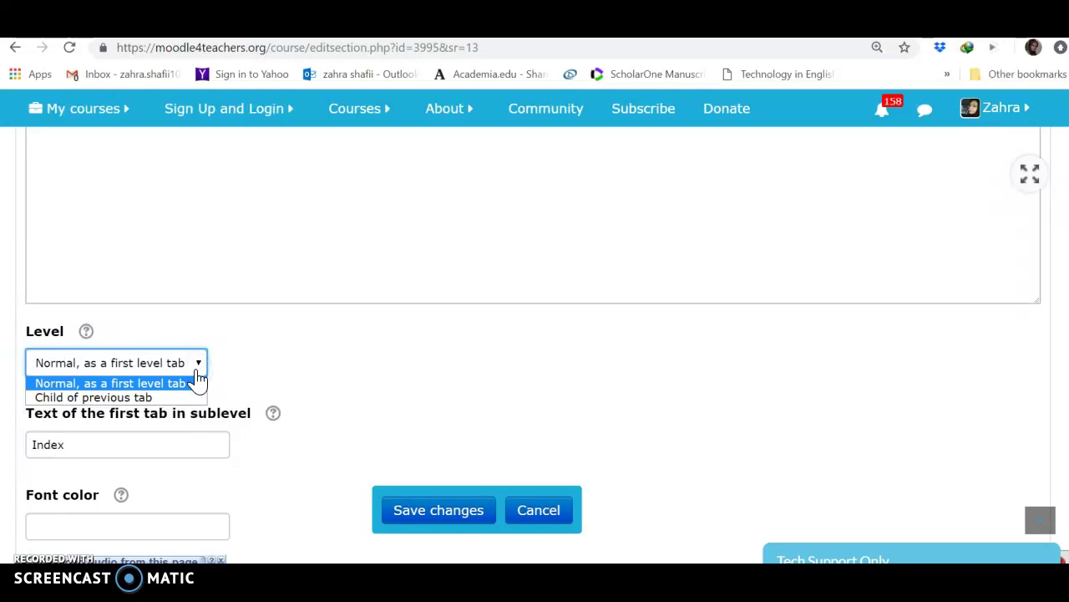
{"action": "left_click", "coordinate": [163, 400]}
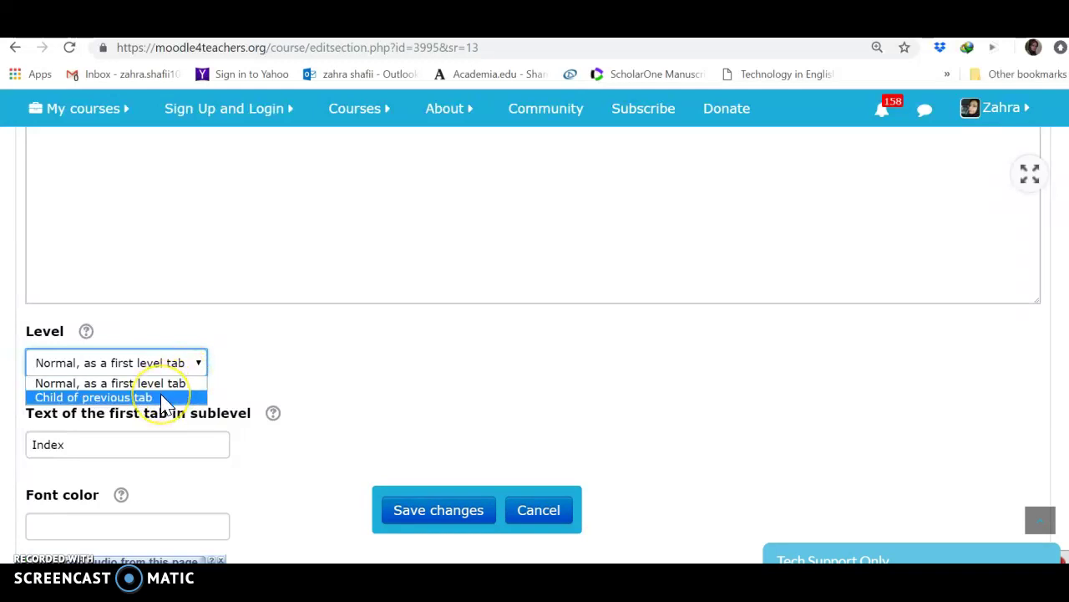
{"action": "left_click", "coordinate": [434, 510]}
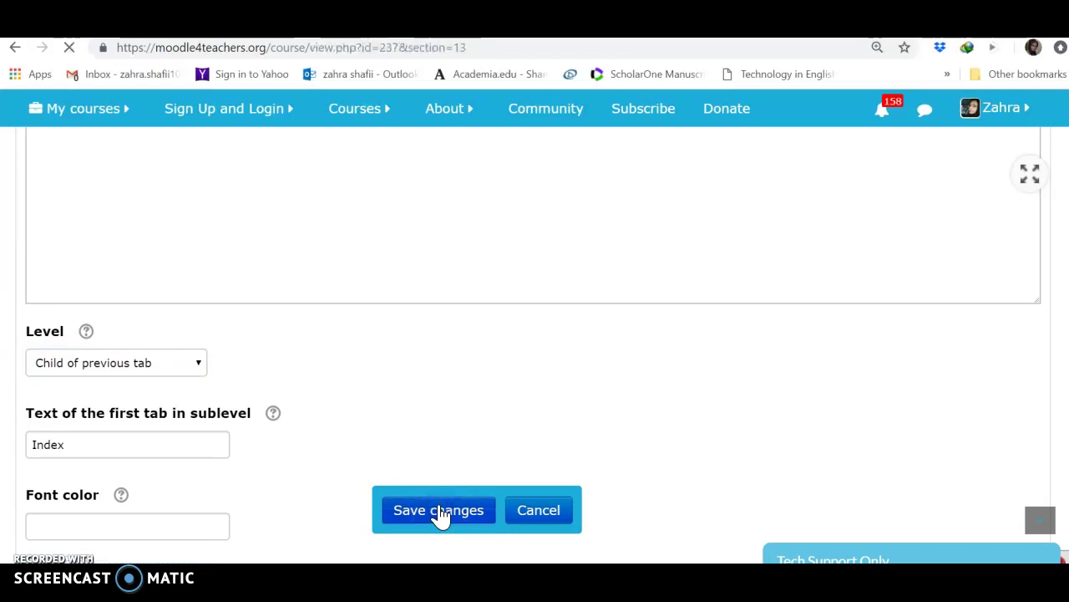
Step: Add a new Topic 14 section and show its editing options
{"action": "scroll", "coordinate": [443, 514], "scroll_direction": "down", "scroll_amount": 3}
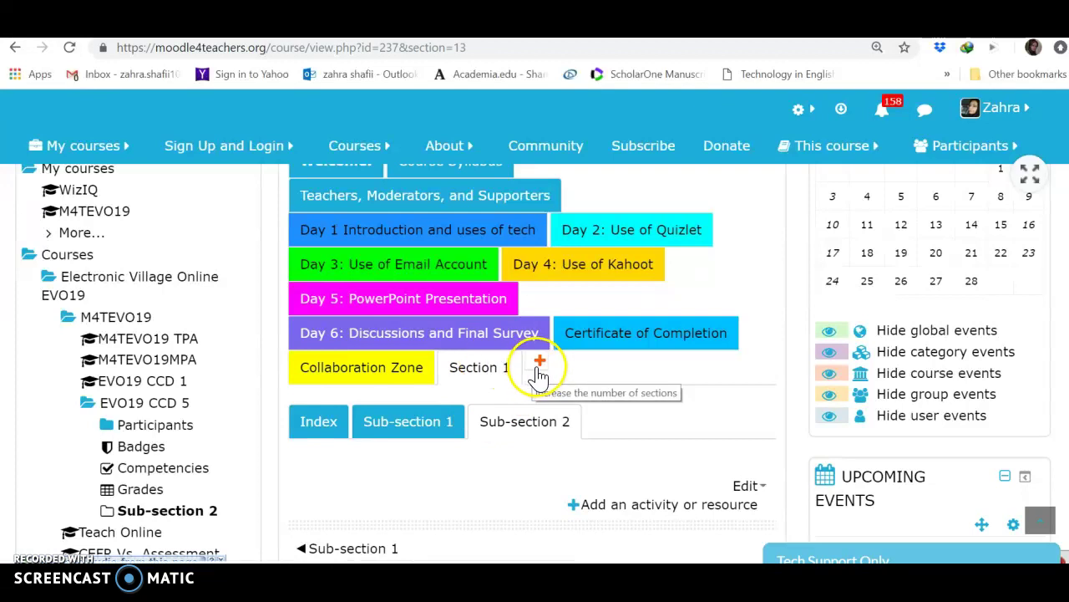
{"action": "left_click", "coordinate": [537, 370]}
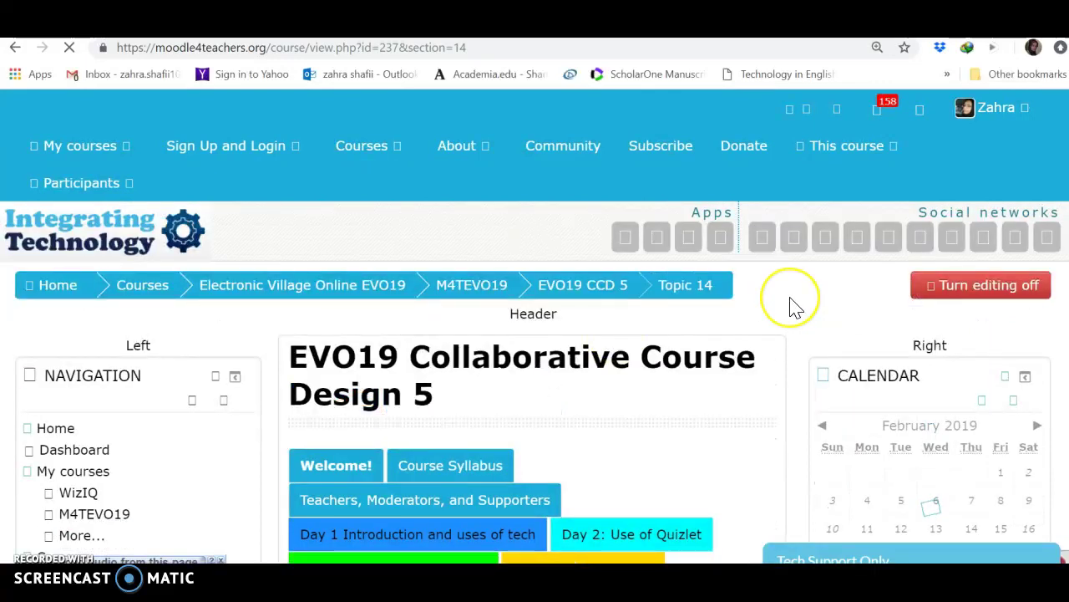
{"action": "scroll", "coordinate": [792, 303], "scroll_direction": "down", "scroll_amount": 4}
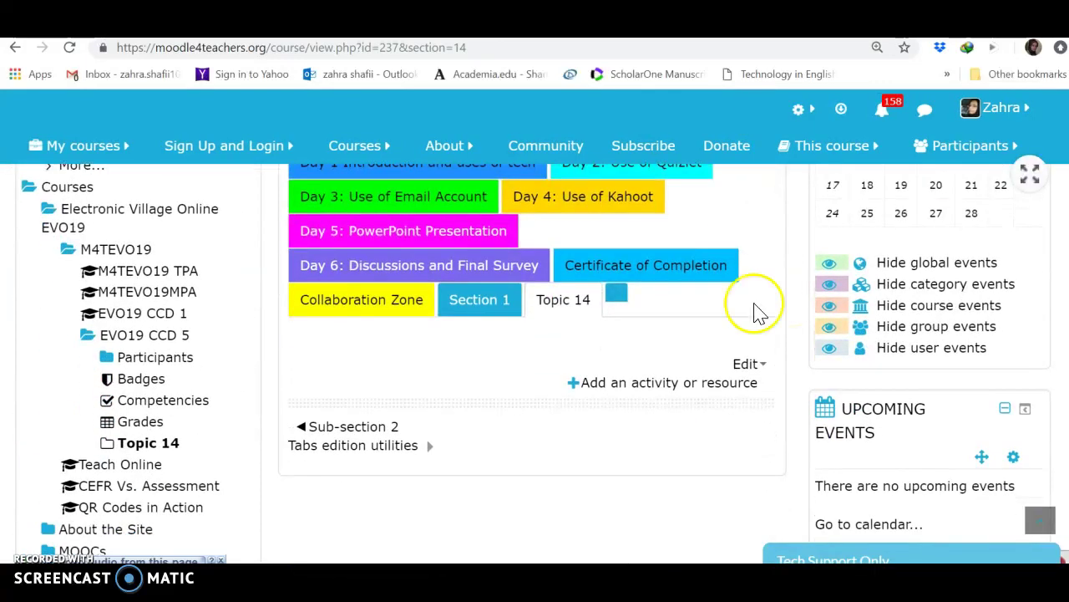
{"action": "left_click", "coordinate": [743, 366]}
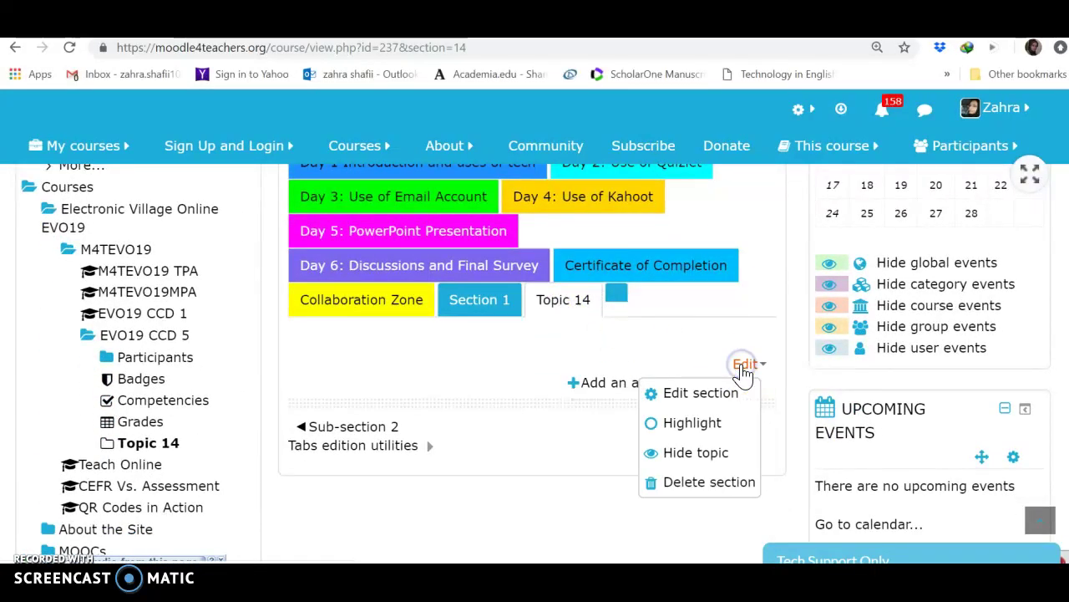
Step: Open Topic 14's section settings and give it the custom name 'Sub-section 3'
{"action": "left_click", "coordinate": [710, 393]}
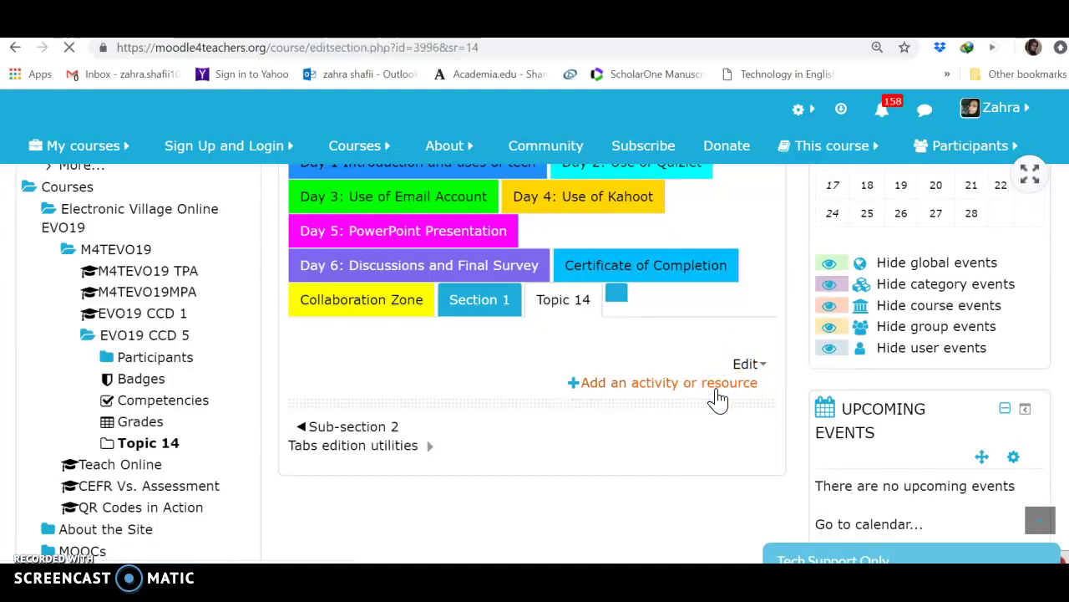
{"action": "scroll", "coordinate": [719, 399], "scroll_direction": "down", "scroll_amount": 2}
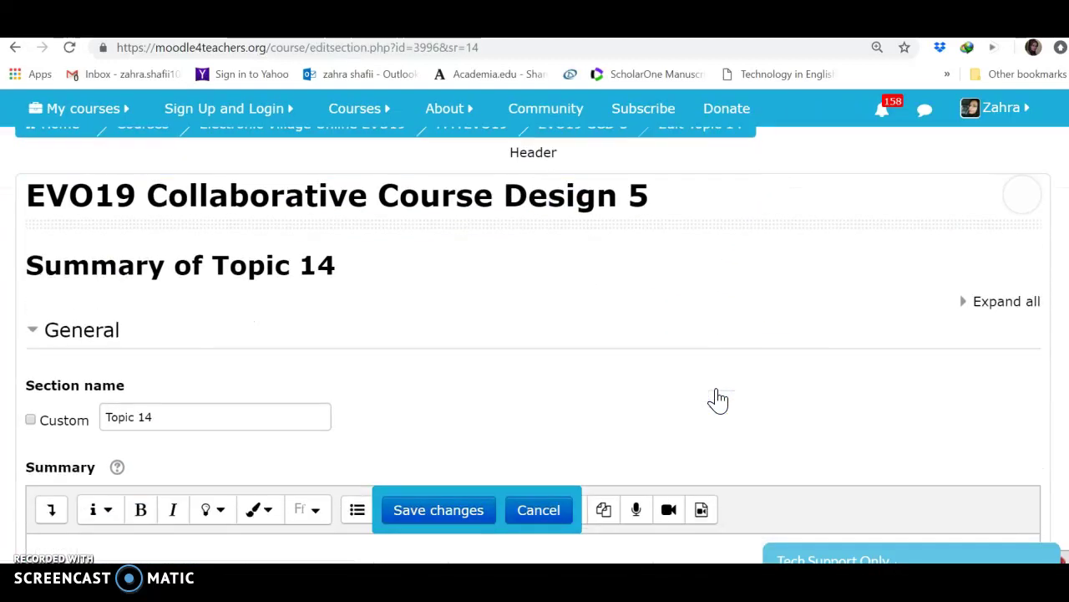
{"action": "scroll", "coordinate": [719, 400], "scroll_direction": "down", "scroll_amount": 2}
{"action": "left_click", "coordinate": [31, 237]}
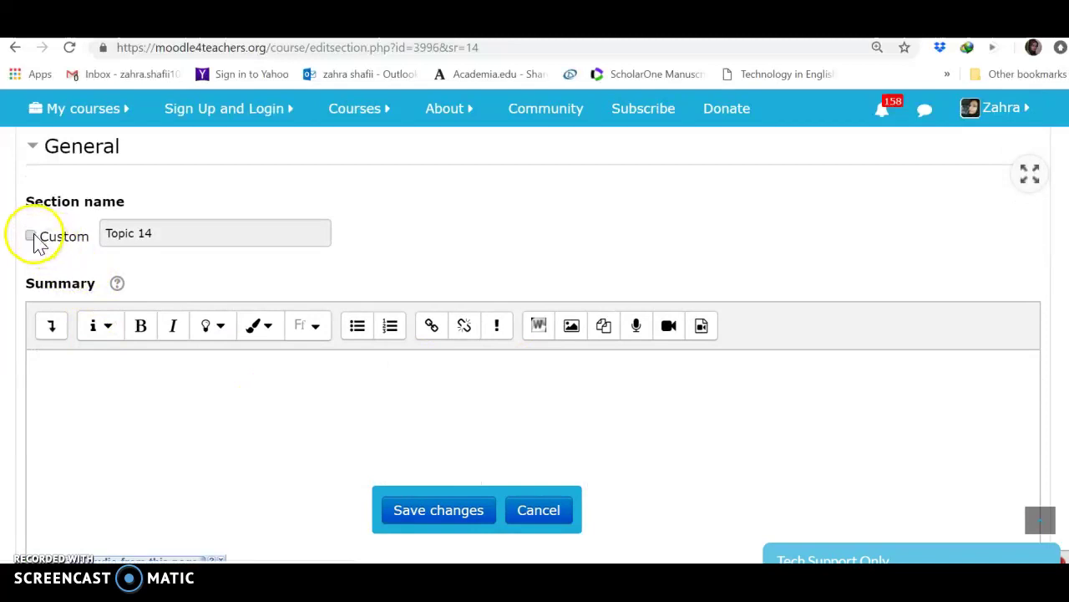
{"action": "left_click", "coordinate": [124, 233]}
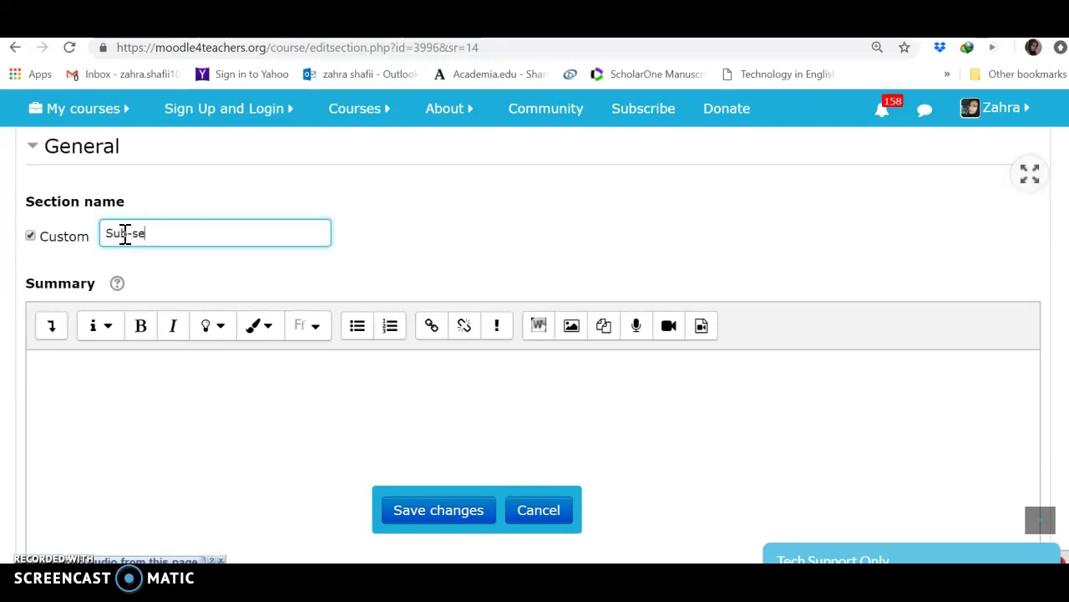
{"action": "type", "text": "Sub-section 3"}
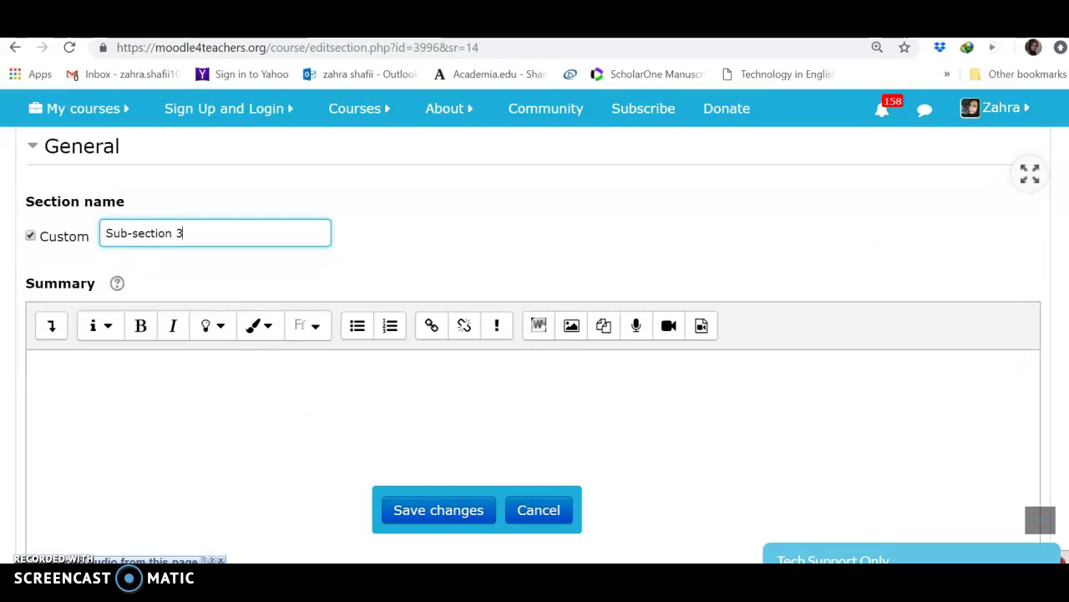
Step: Set the Level to 'Child of previous tab' and save the section
{"action": "scroll", "coordinate": [442, 411], "scroll_direction": "down", "scroll_amount": 5}
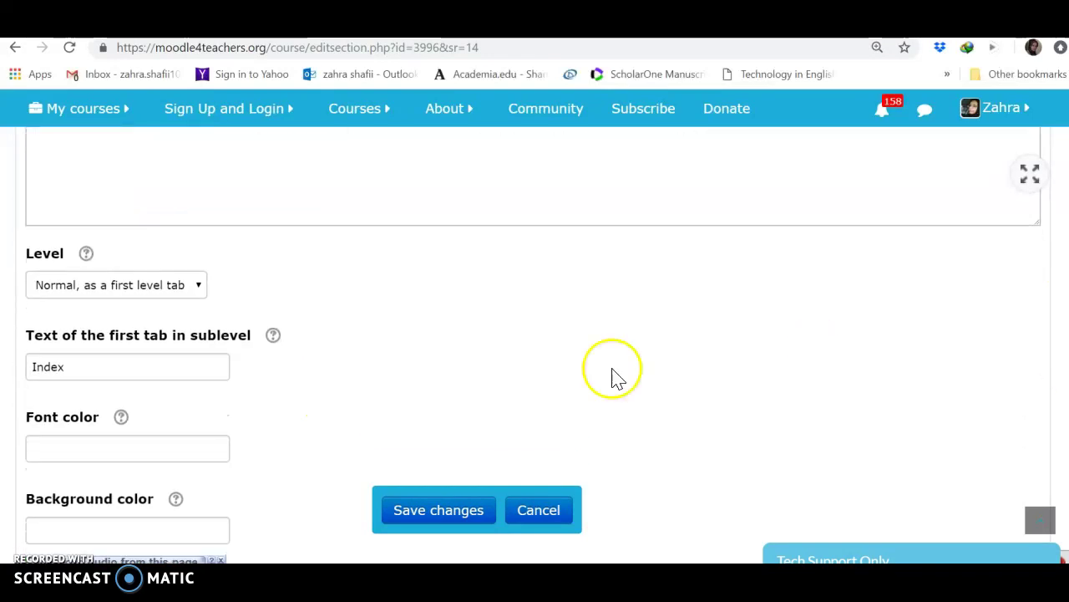
{"action": "left_click", "coordinate": [175, 285]}
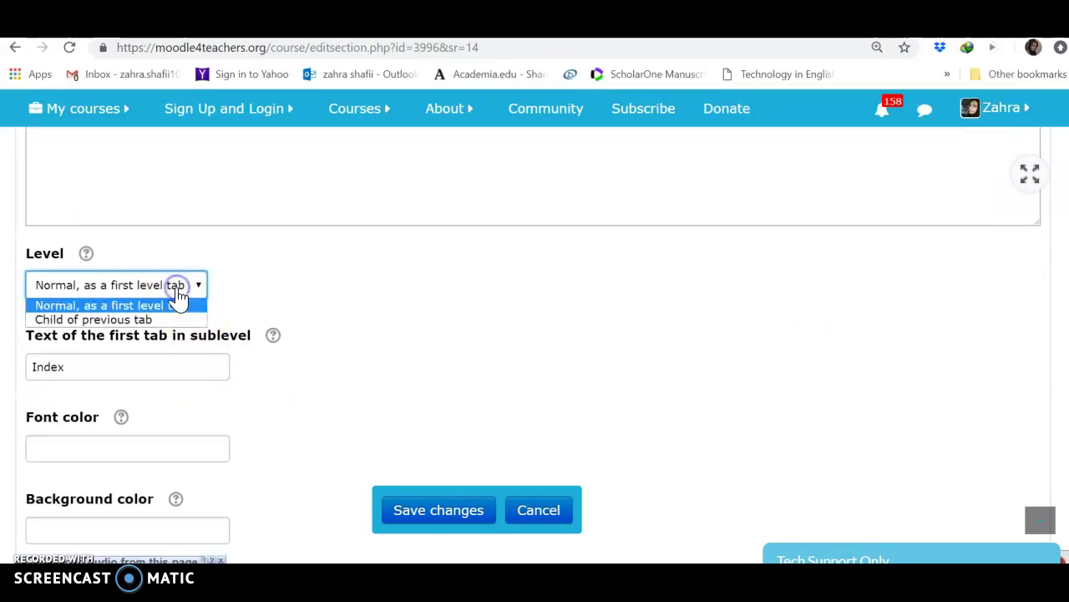
{"action": "left_click", "coordinate": [142, 320]}
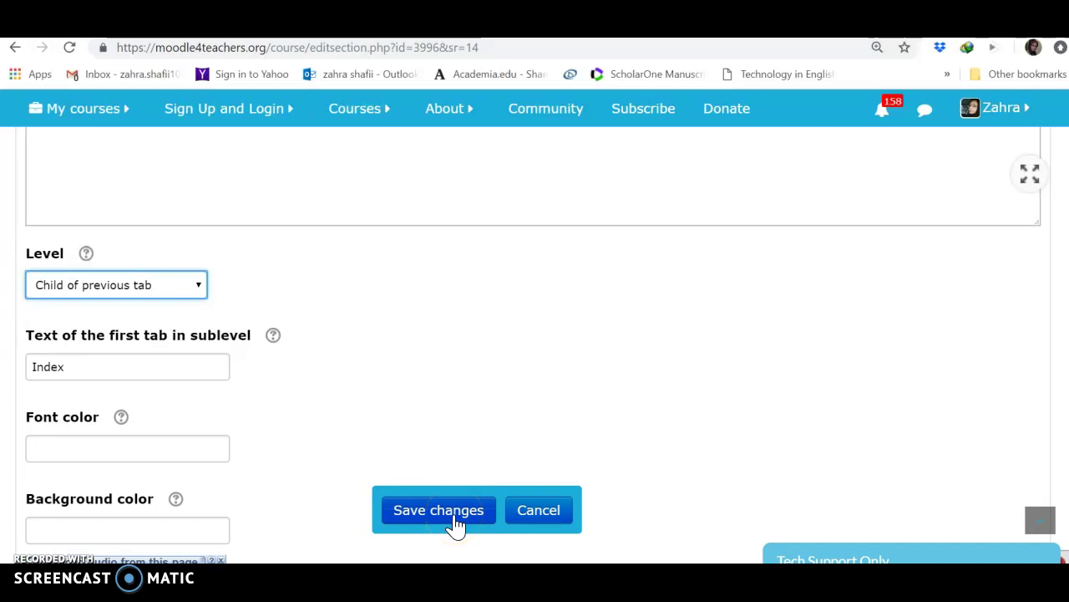
{"action": "left_click", "coordinate": [451, 518]}
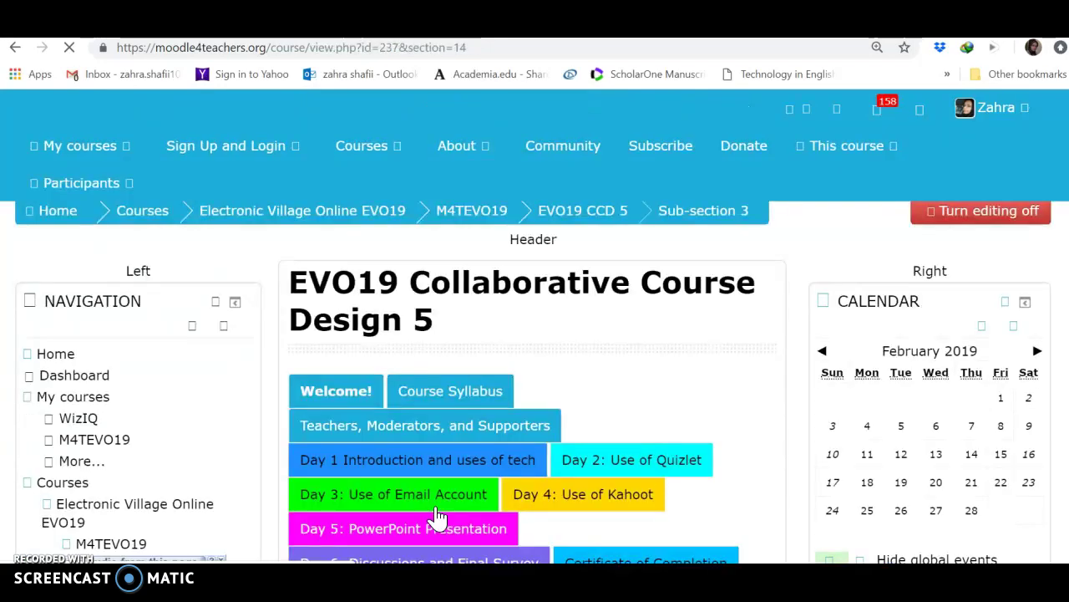
Step: Bring Section 1's child tabs Index and Sub-sections 1–3 into view, then add another section
{"action": "scroll", "coordinate": [436, 517], "scroll_direction": "down", "scroll_amount": 5}
{"action": "scroll", "coordinate": [437, 516], "scroll_direction": "down", "scroll_amount": 1}
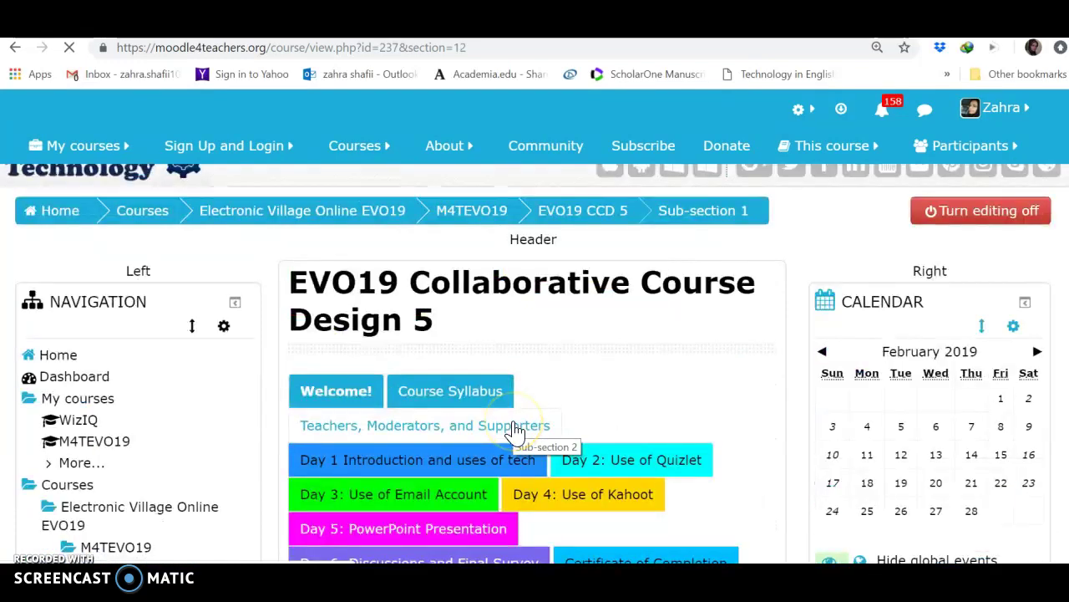
{"action": "scroll", "coordinate": [516, 429], "scroll_direction": "down", "scroll_amount": 5}
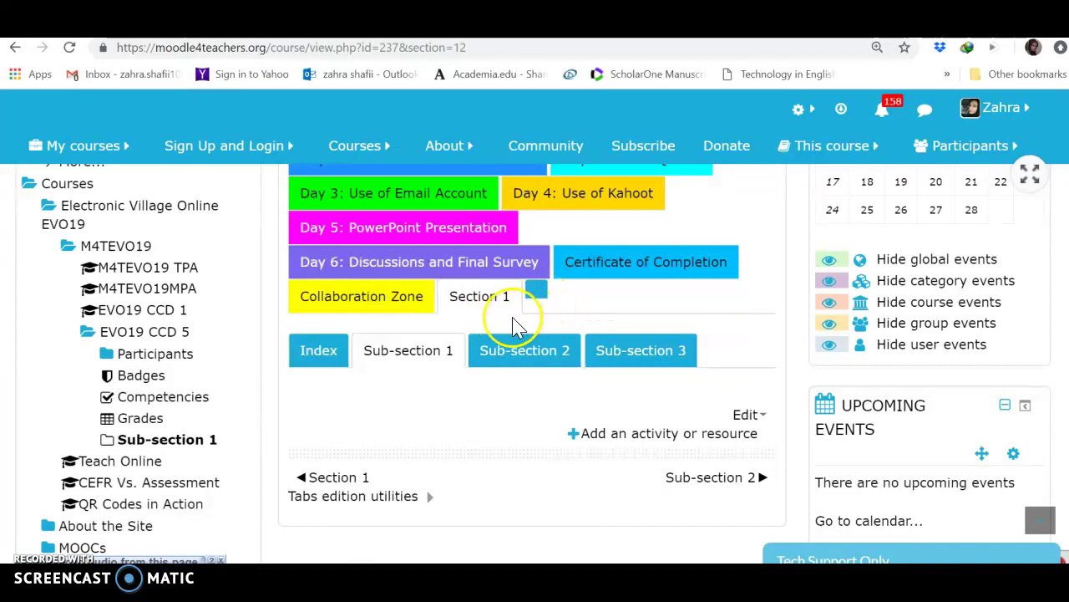
{"action": "left_click_drag", "start_coordinate": [454, 232], "coordinate": [437, 203]}
{"action": "left_click_drag", "start_coordinate": [401, 250], "coordinate": [494, 321]}
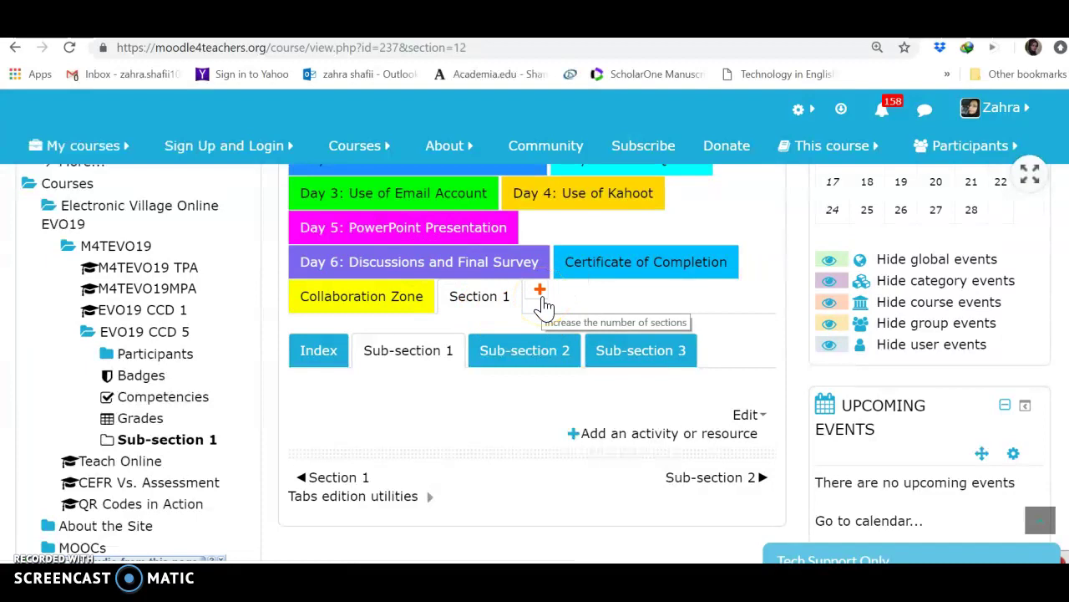
{"action": "left_click", "coordinate": [540, 289]}
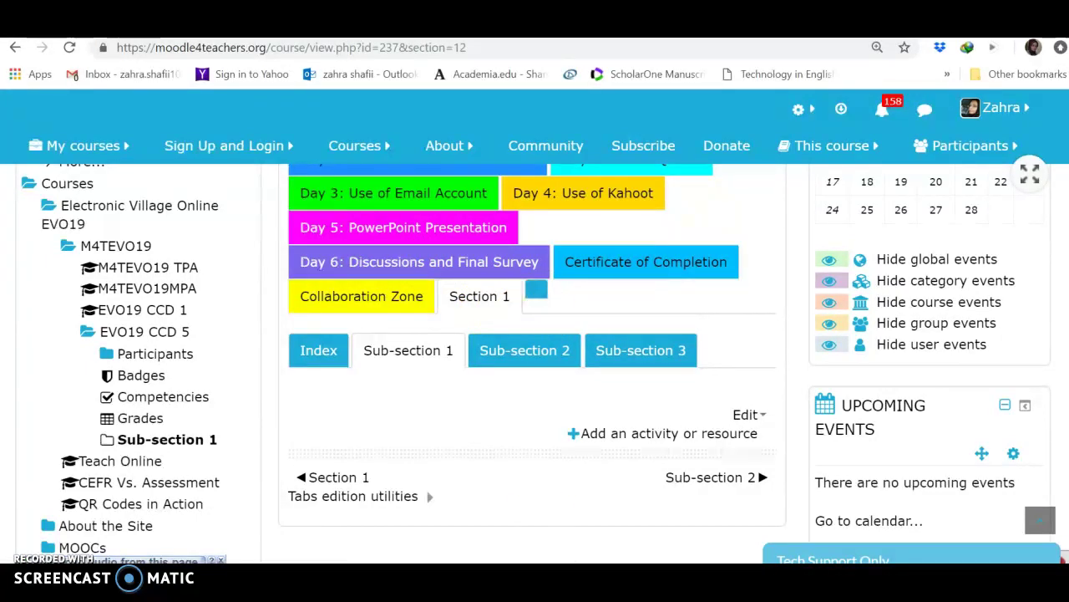